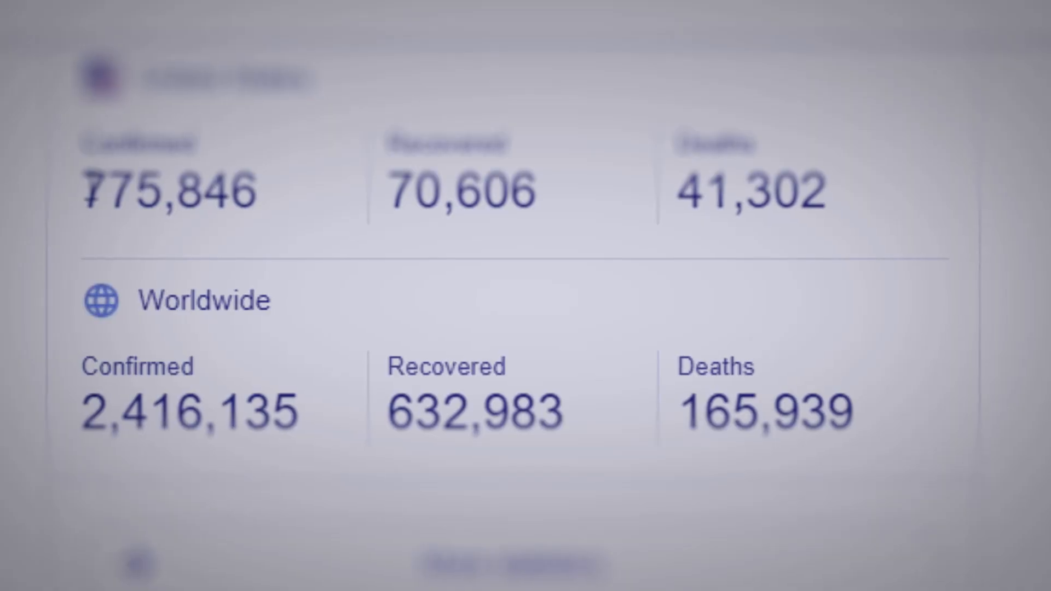
pyautogui.moveTo(74, 188); pyautogui.dragTo(892, 194)
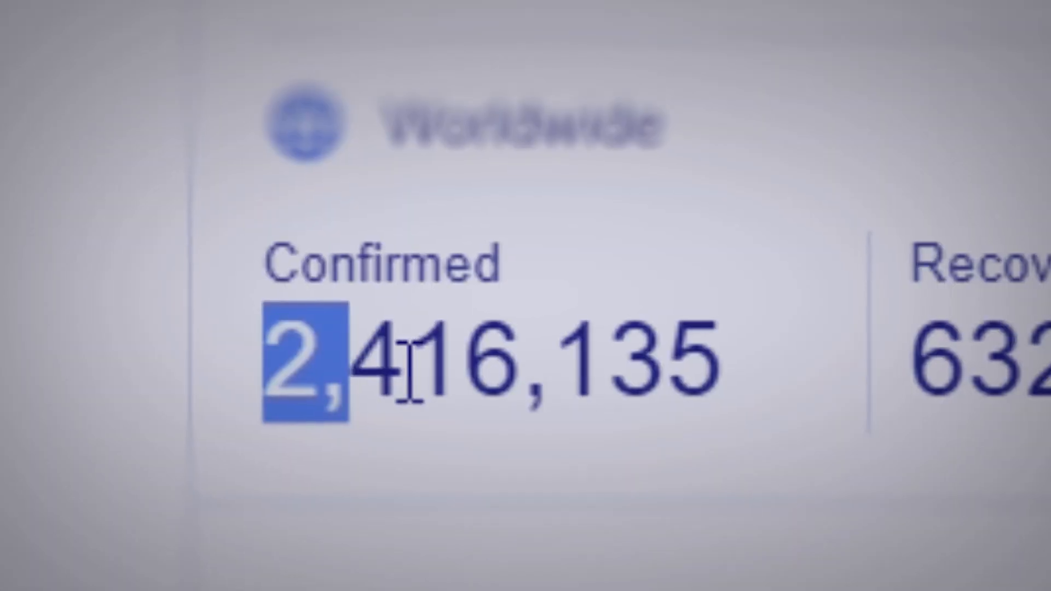
pyautogui.moveTo(411, 372); pyautogui.dragTo(764, 372)
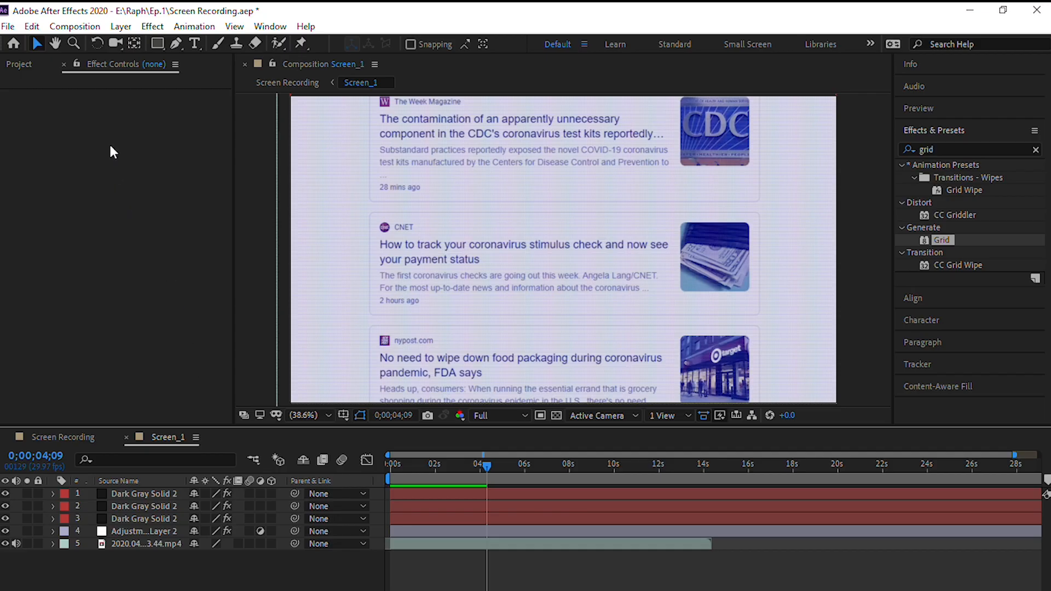
# - Create a new composition named Screen Recording with the HDTV 1080 29.97 preset and a 30-second duration
pyautogui.click(74, 25)
pyautogui.click(91, 47)
pyautogui.write('Scr')
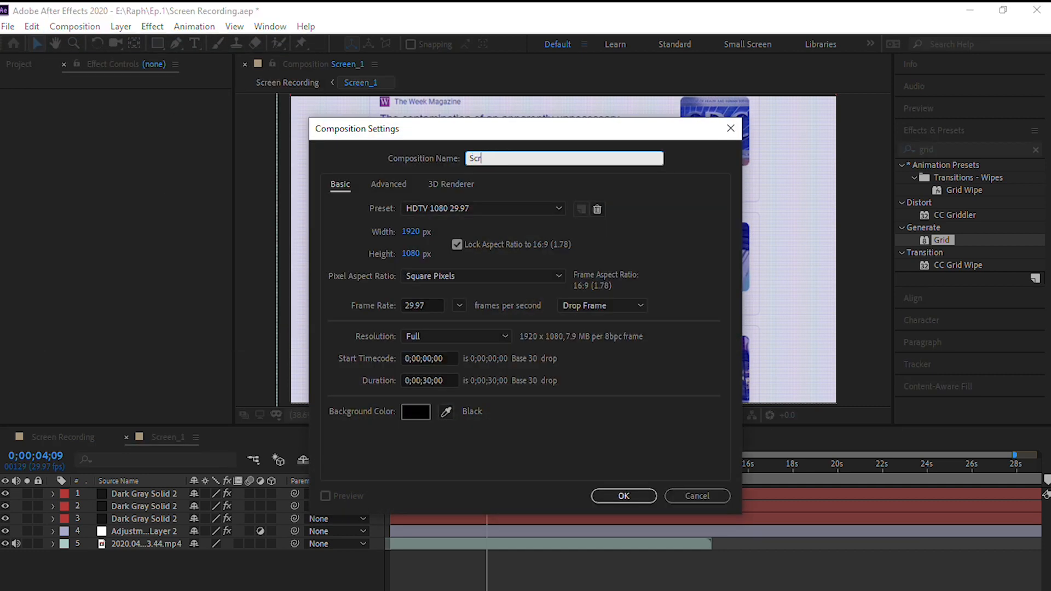
pyautogui.write('een Recording')
pyautogui.click(619, 190)
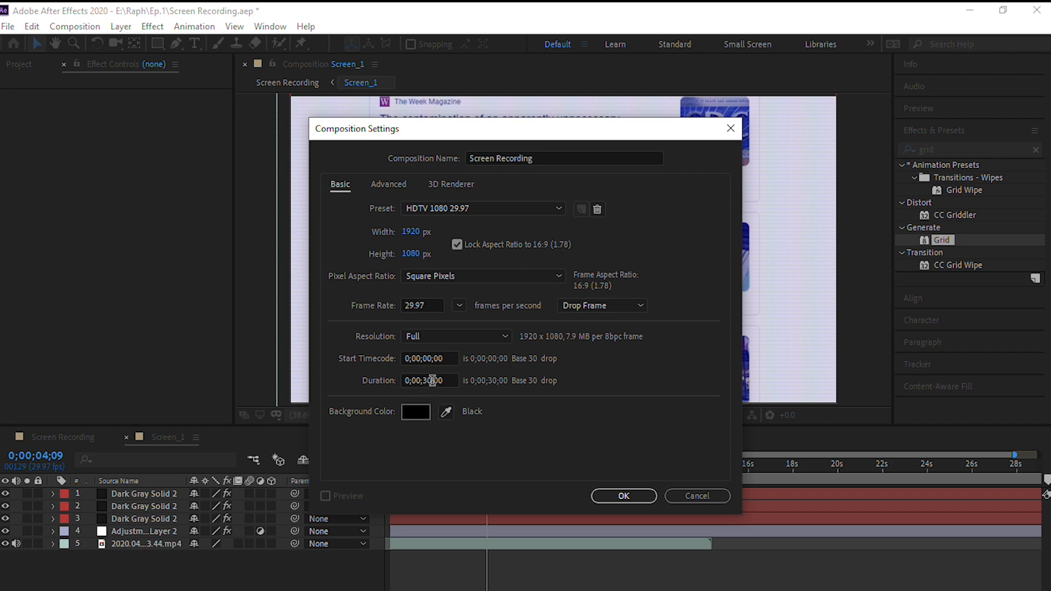
pyautogui.click(597, 494)
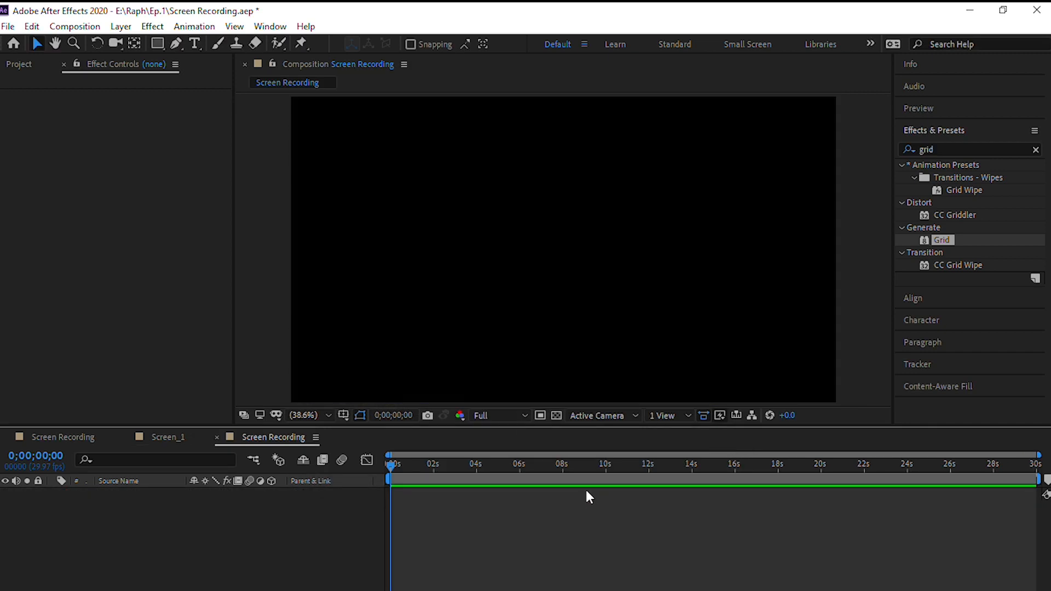
# - Import Test Footage.mp4 into the project and add it to the Screen Recording composition as a layer
pyautogui.hotkey('ctrl', 'i')
pyautogui.click(225, 186)
pyautogui.click(382, 464)
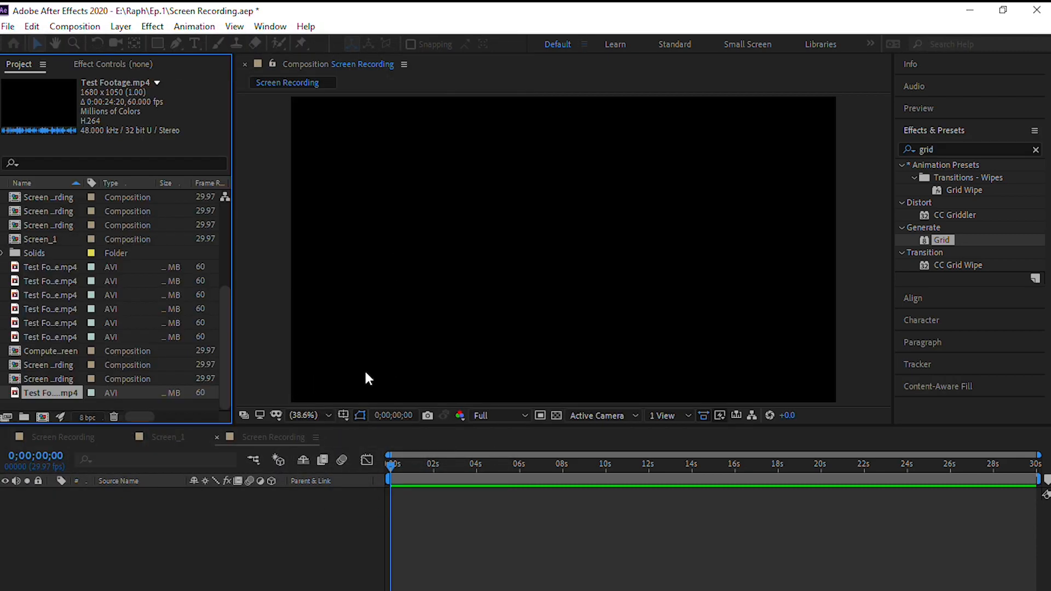
pyautogui.moveTo(74, 393); pyautogui.dragTo(133, 506)
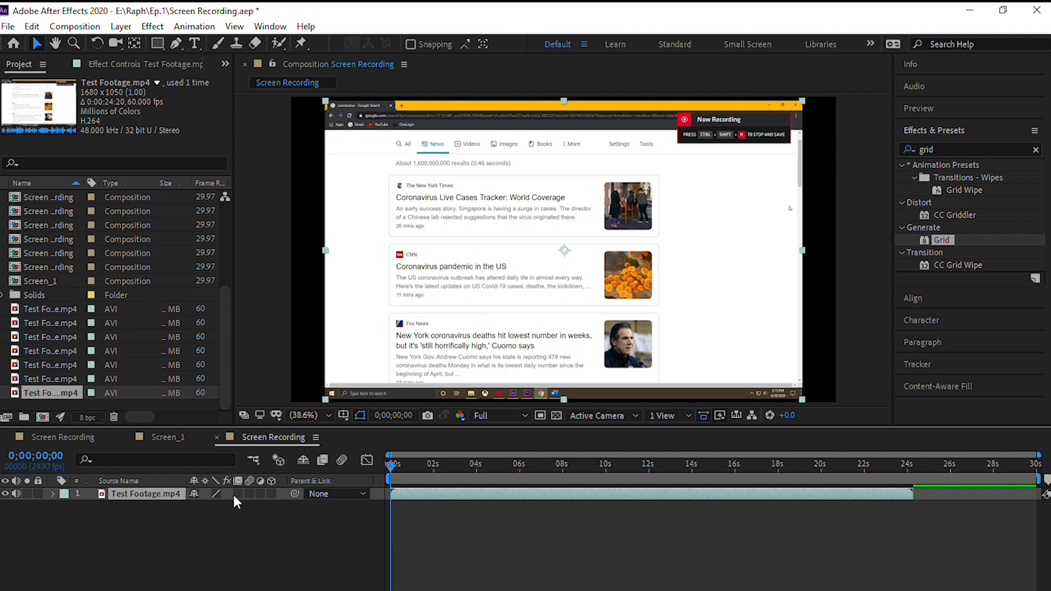
# - Scale the Test Footage.mp4 layer up to 176%
pyautogui.click(152, 505)
pyautogui.click(152, 493)
pyautogui.press('s')
pyautogui.moveTo(212, 506); pyautogui.dragTo(264, 506)
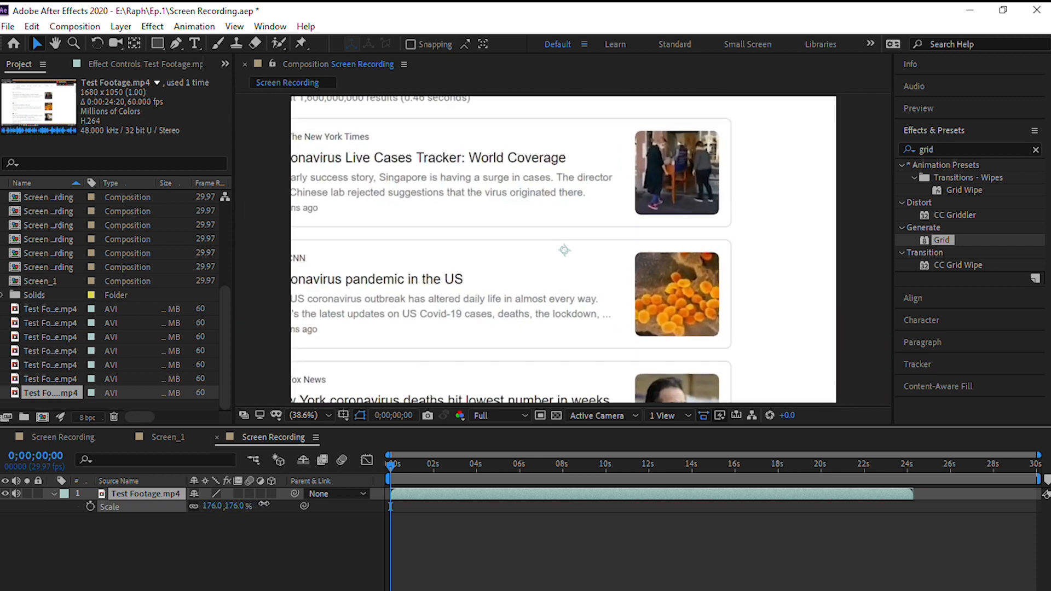
pyautogui.click(232, 519)
# - Move the Test Footage.mp4 layer horizontally to position 1203, 540 so the full news cards fit the frame
pyautogui.press('p')
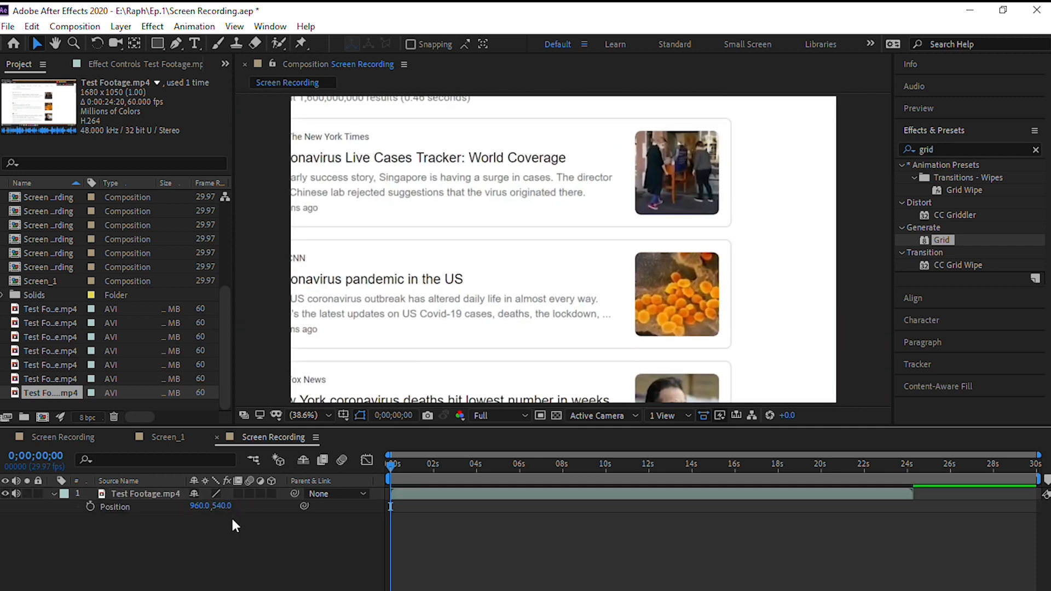
pyautogui.moveTo(201, 506); pyautogui.dragTo(359, 490)
pyautogui.click(324, 536)
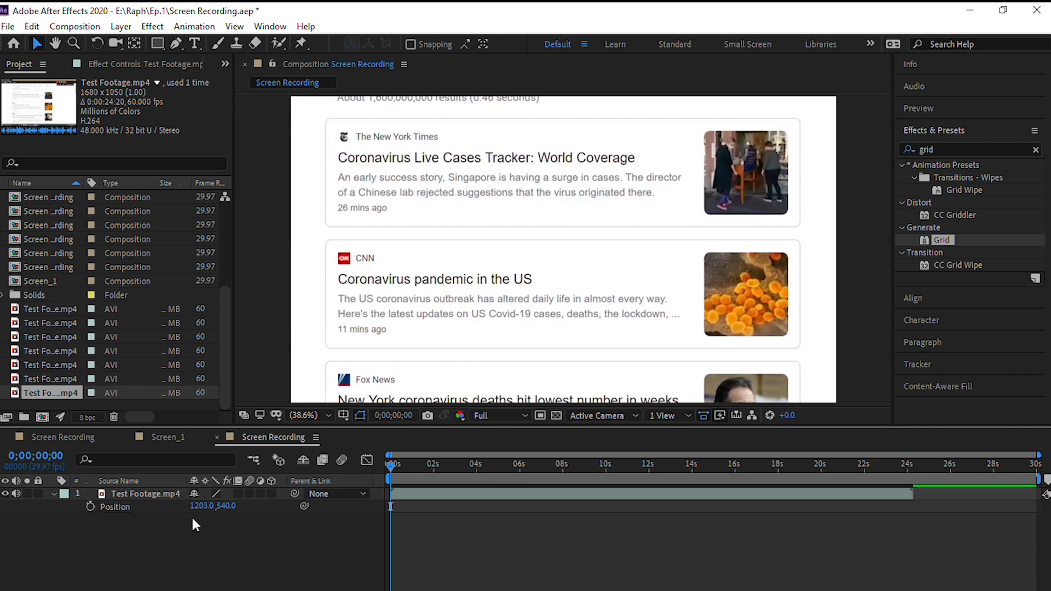
pyautogui.press('p')
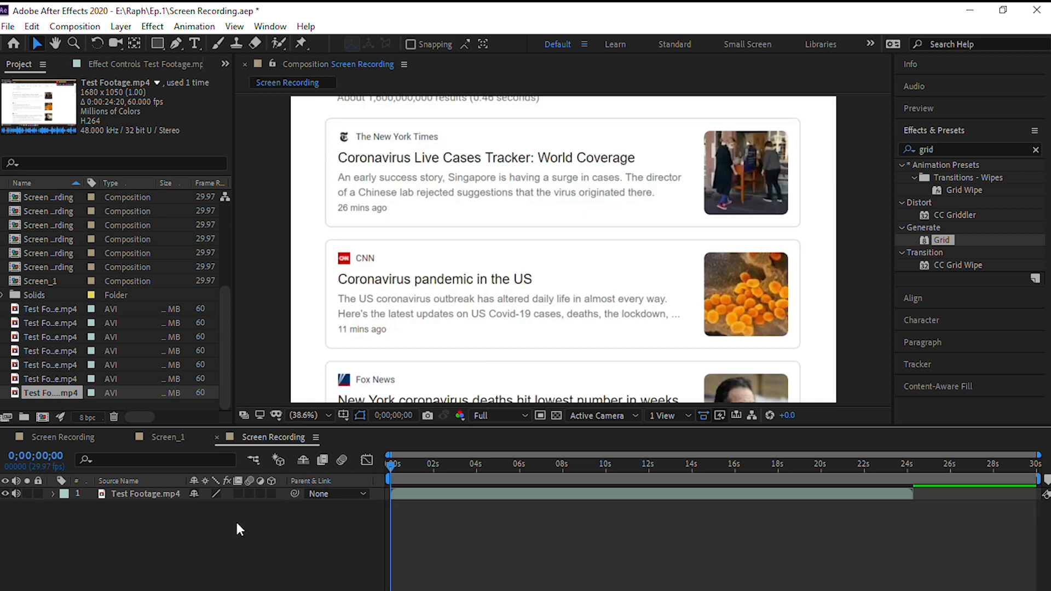
# - Add an adjustment layer above the footage and apply the Tint effect to it
pyautogui.rightClick(274, 572)
pyautogui.moveTo(344, 412)
pyautogui.click(489, 533)
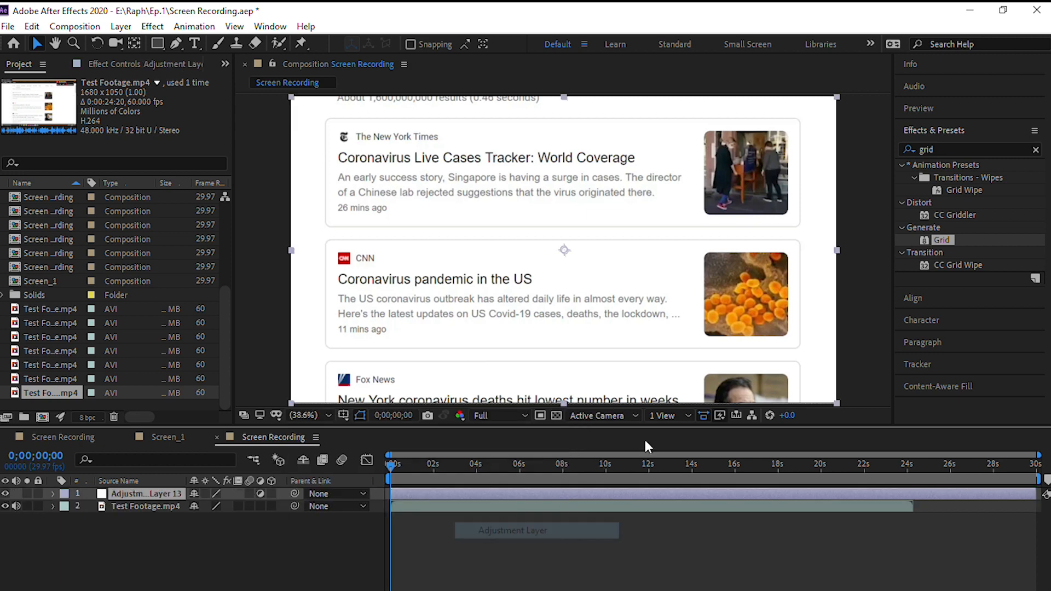
pyautogui.click(988, 149)
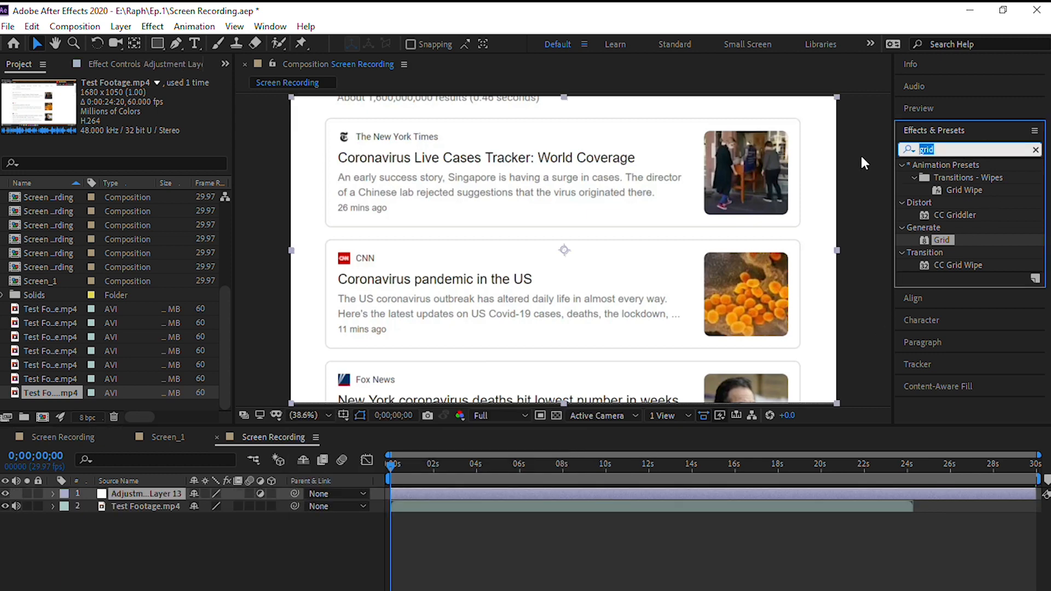
pyautogui.write('tint')
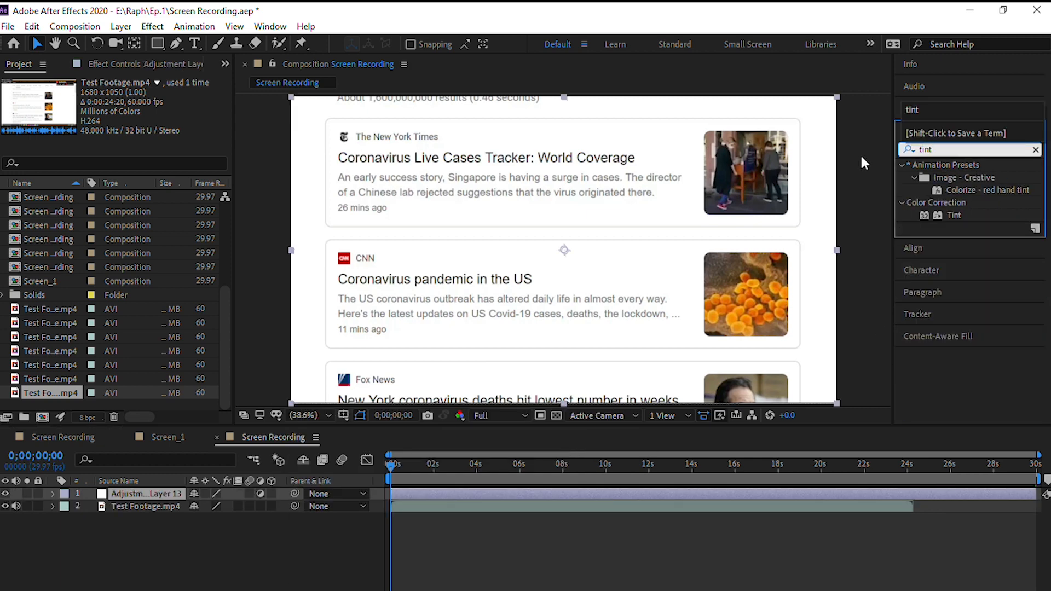
pyautogui.moveTo(943, 212); pyautogui.dragTo(857, 221)
pyautogui.moveTo(634, 250); pyautogui.dragTo(563, 249)
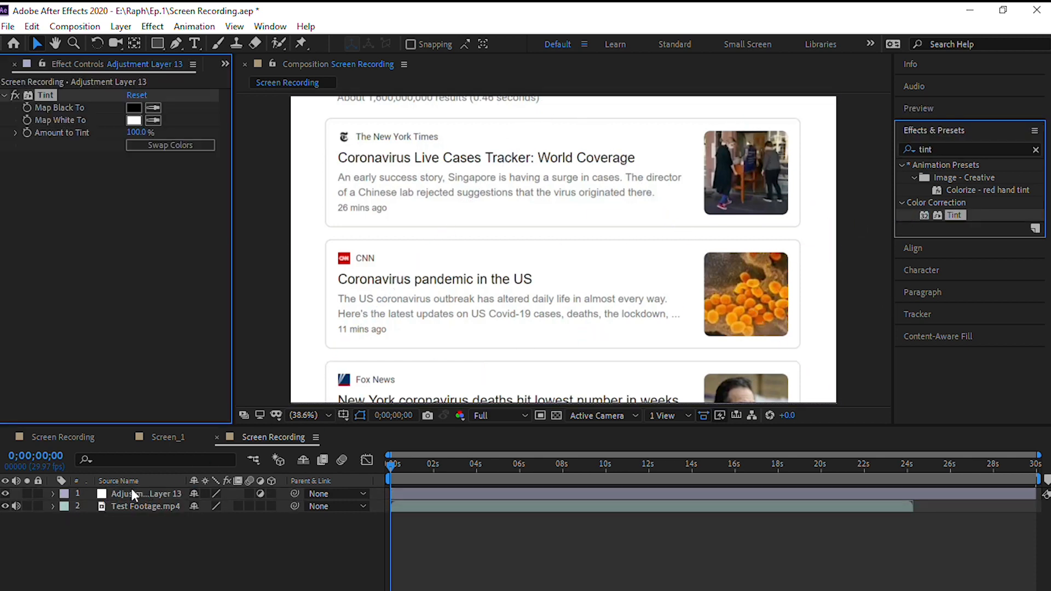
# - Set the Tint effect's Map Black To color to saturated blue, 0006FF
pyautogui.click(133, 108)
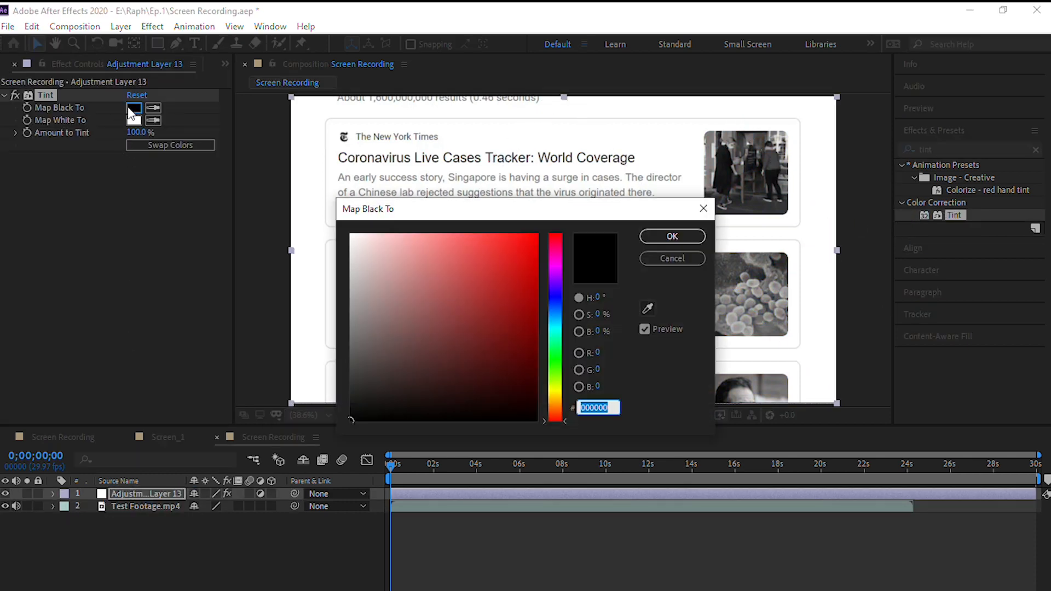
pyautogui.click(553, 297)
pyautogui.click(537, 235)
pyautogui.click(656, 236)
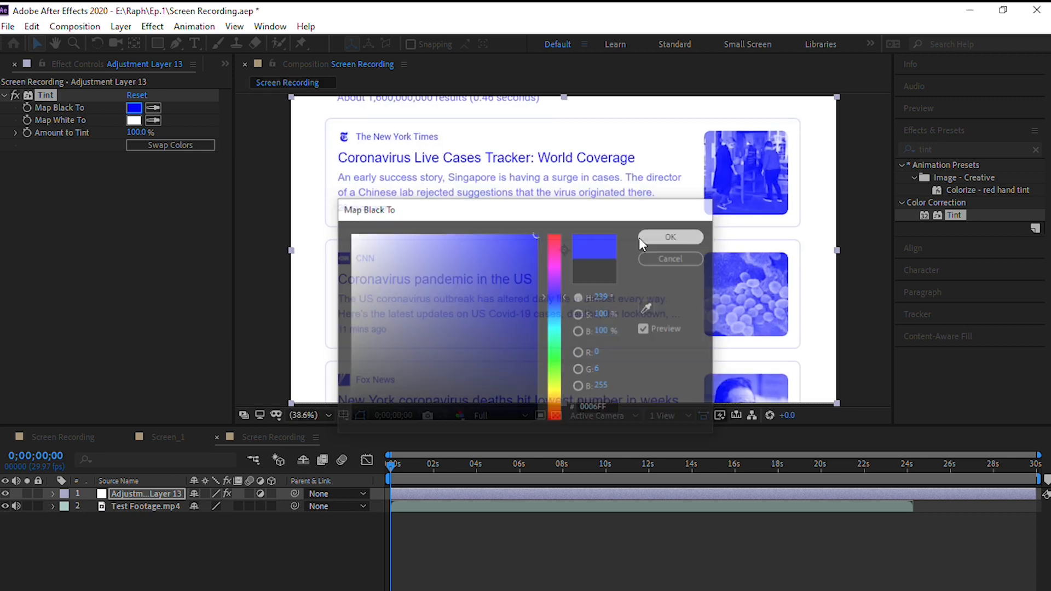
# - Set the Tint effect's Map White To color to light blue, BBBBFE
pyautogui.click(133, 121)
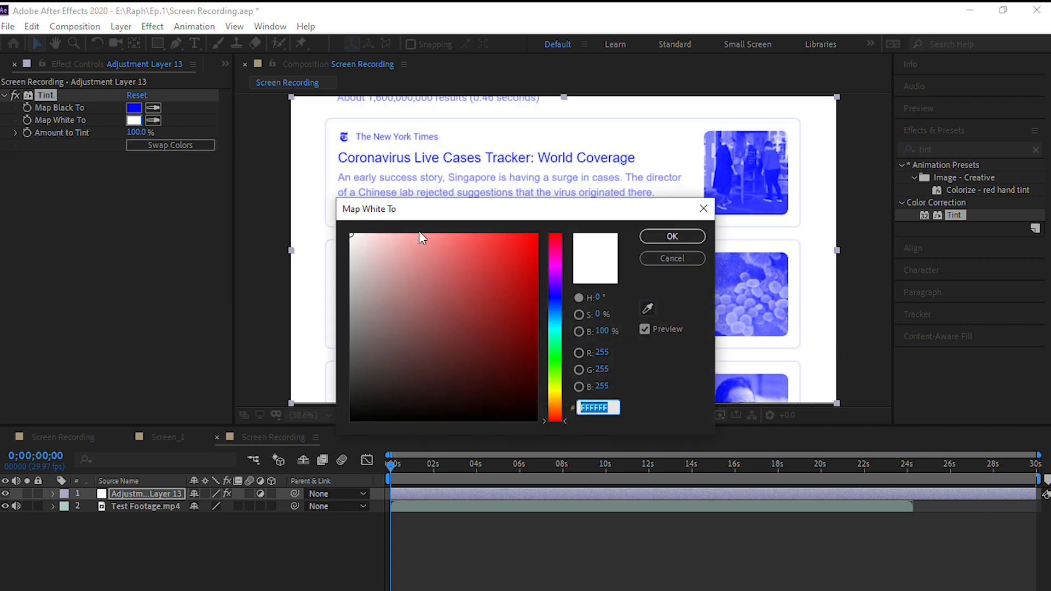
pyautogui.click(555, 296)
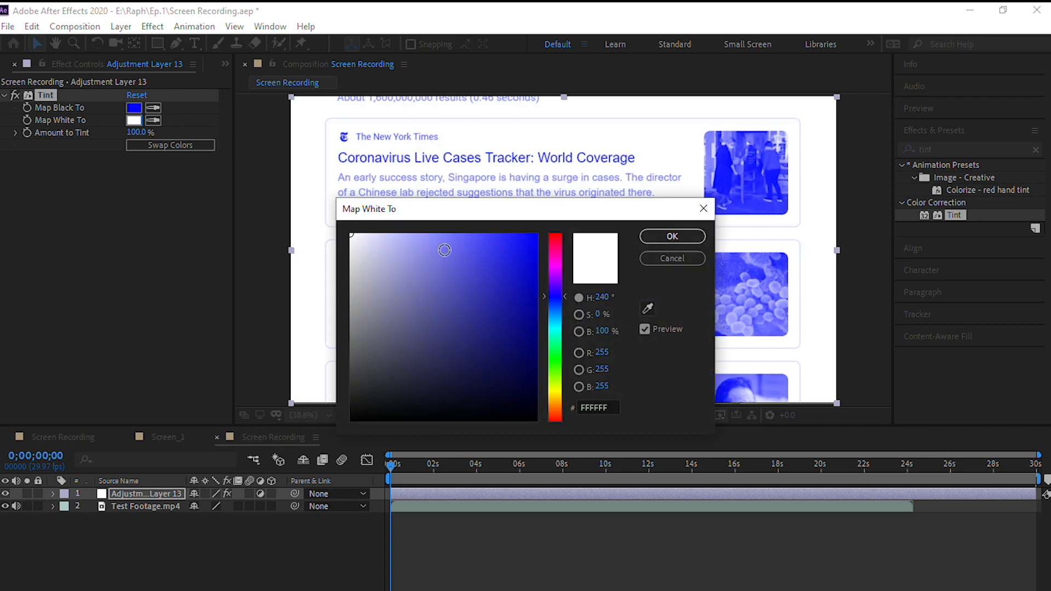
pyautogui.click(396, 234)
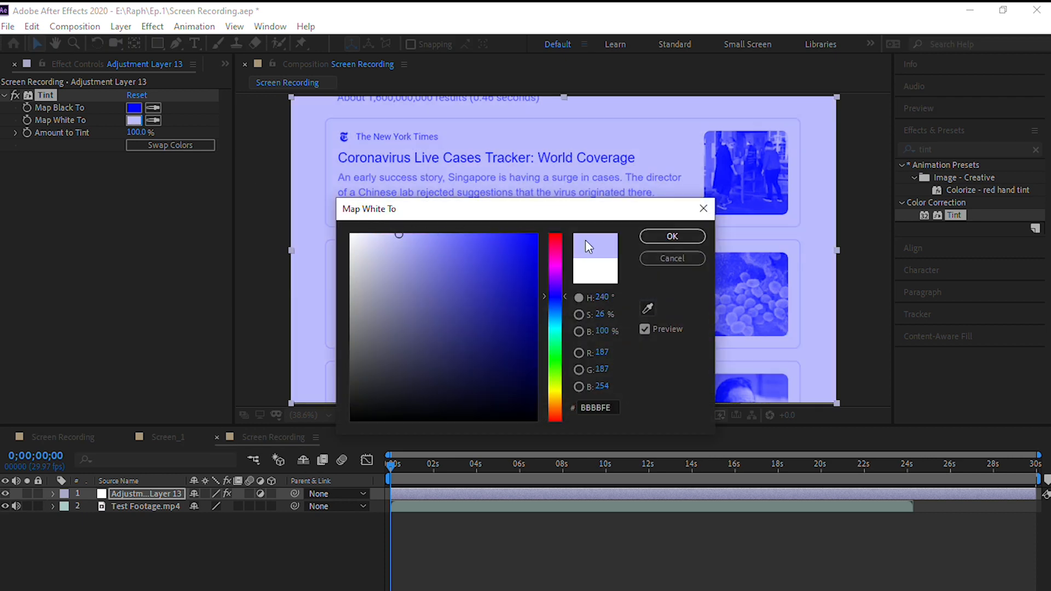
pyautogui.click(672, 236)
pyautogui.click(104, 182)
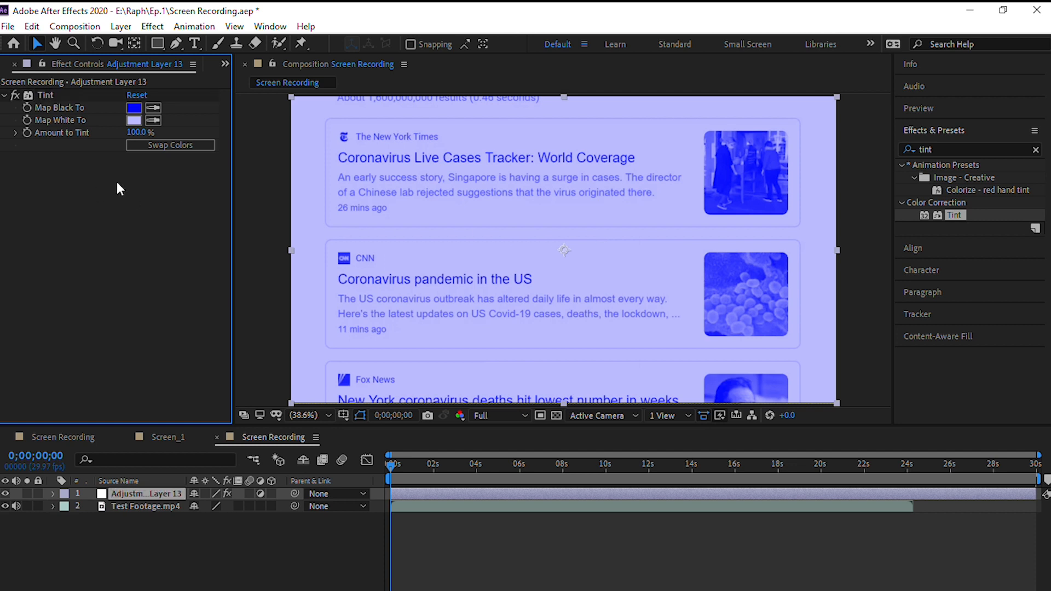
# - Set the Amount to Tint on the adjustment layer to 59%
pyautogui.click(135, 133)
pyautogui.write('59')
pyautogui.press('Return')
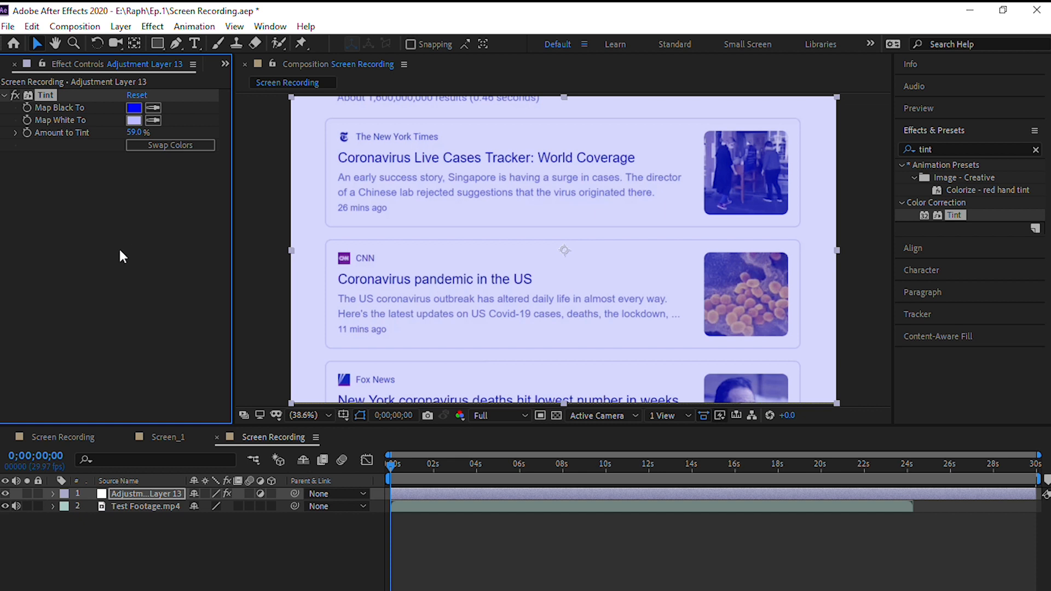
# - Create a black 1920 x 1080 solid above the adjustment layer and apply the Grid effect to it
pyautogui.rightClick(186, 537)
pyautogui.moveTo(273, 385)
pyautogui.click(405, 416)
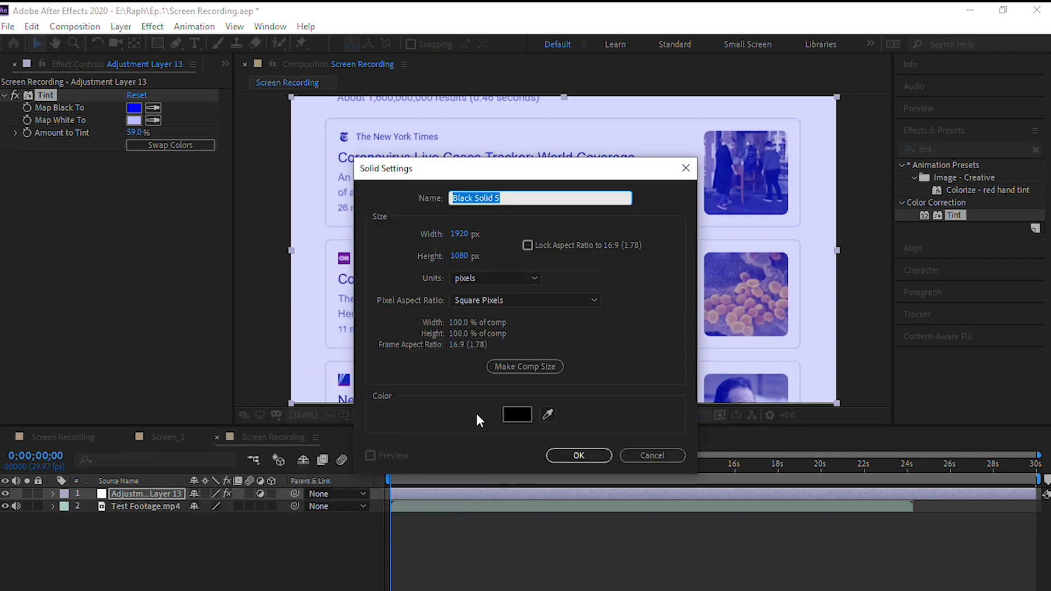
pyautogui.click(580, 457)
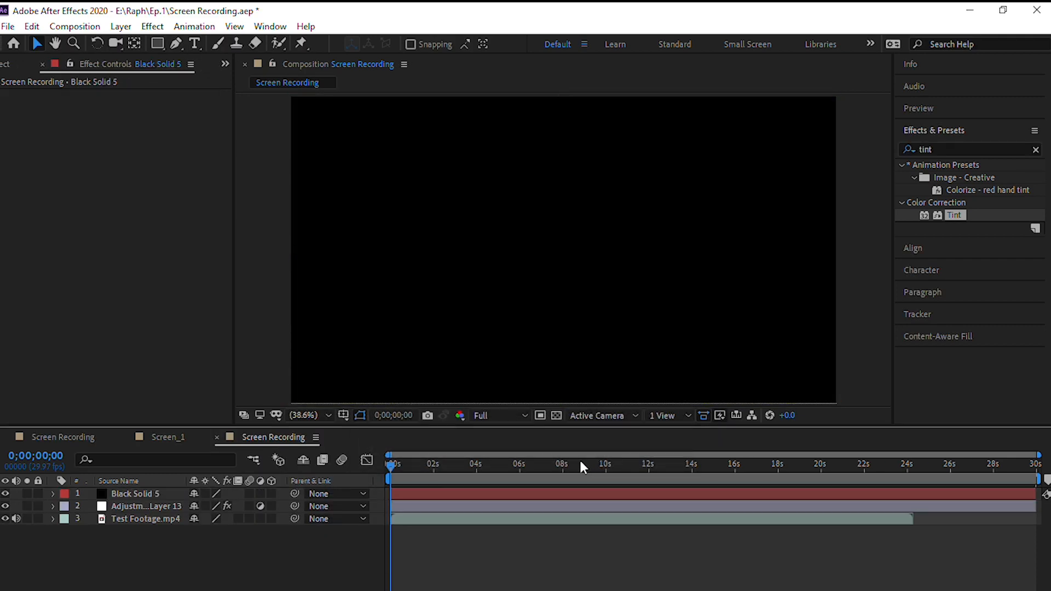
pyautogui.click(963, 152)
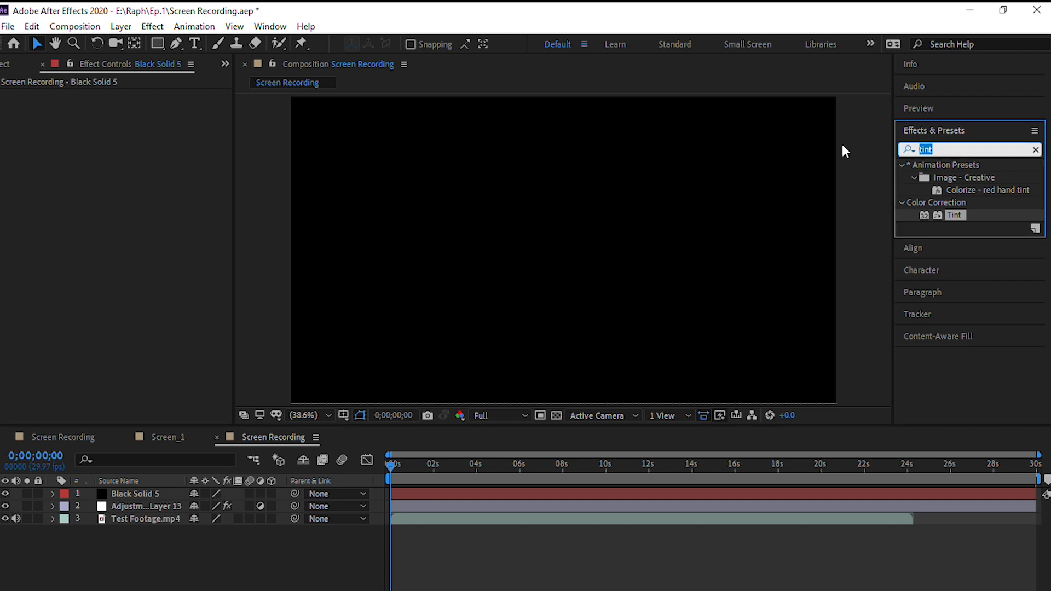
pyautogui.write('grid')
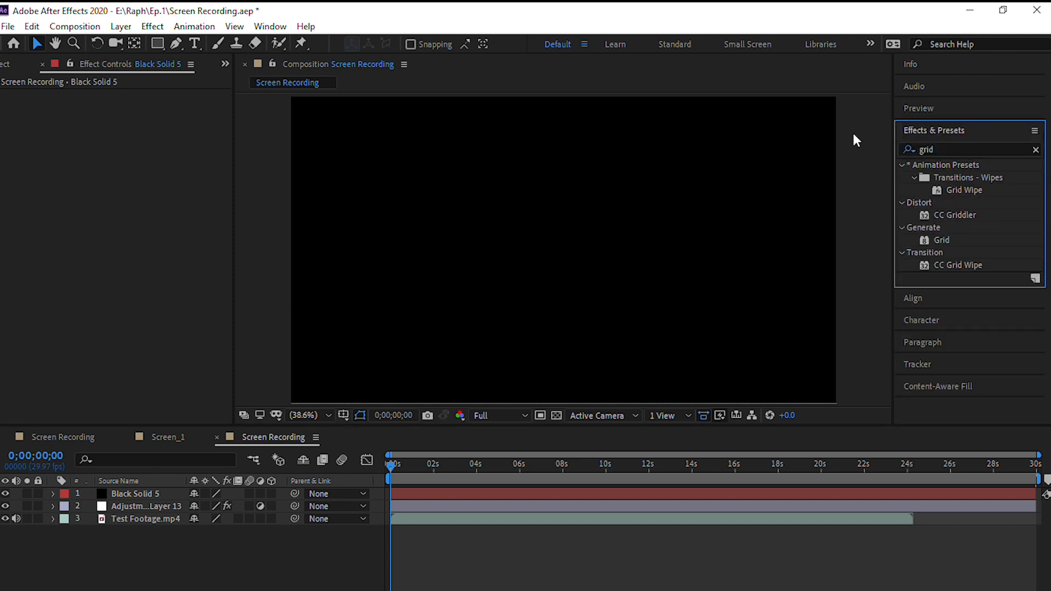
pyautogui.moveTo(928, 241); pyautogui.dragTo(153, 495)
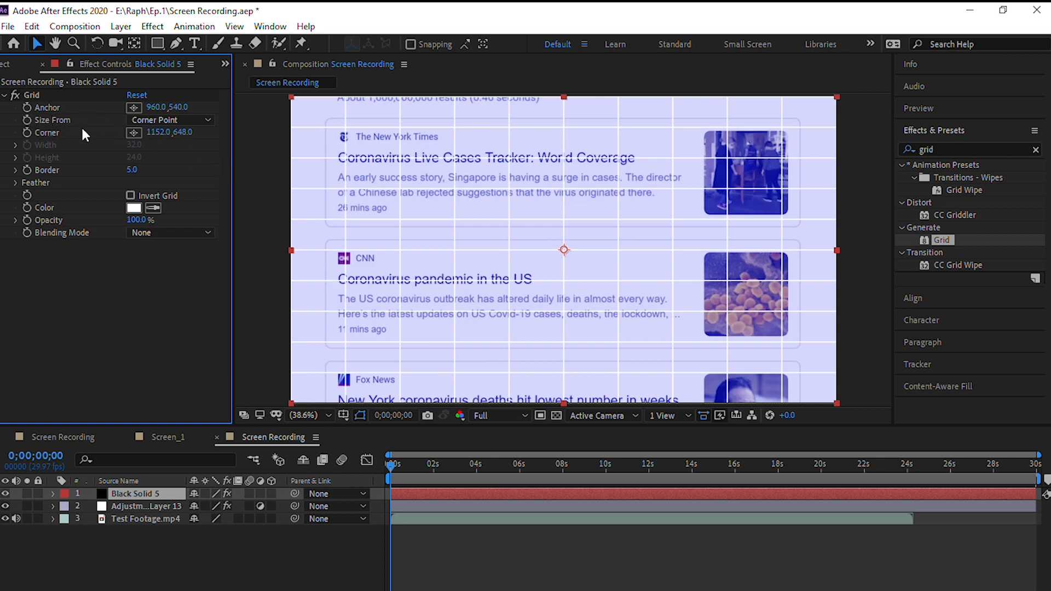
# - Size the grid from Width & Height Sliders and set its color to black, 000000
pyautogui.click(164, 120)
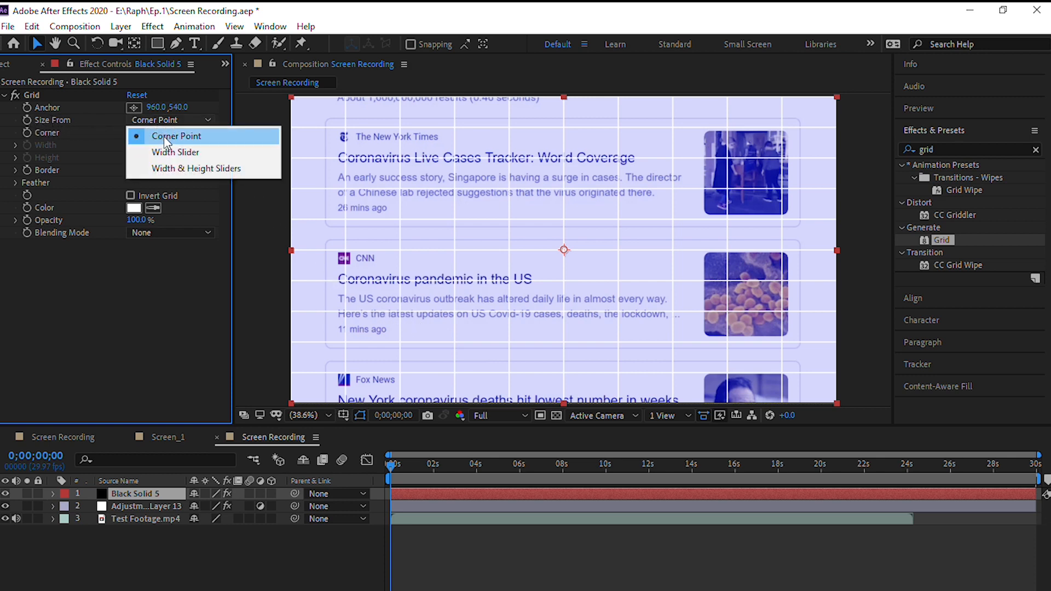
pyautogui.click(175, 170)
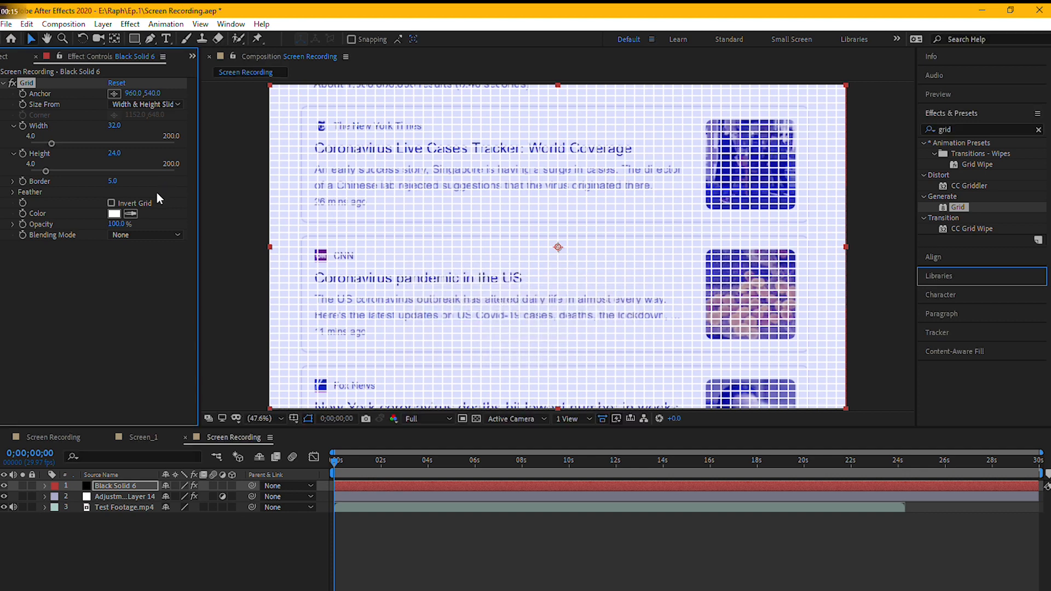
pyautogui.click(115, 213)
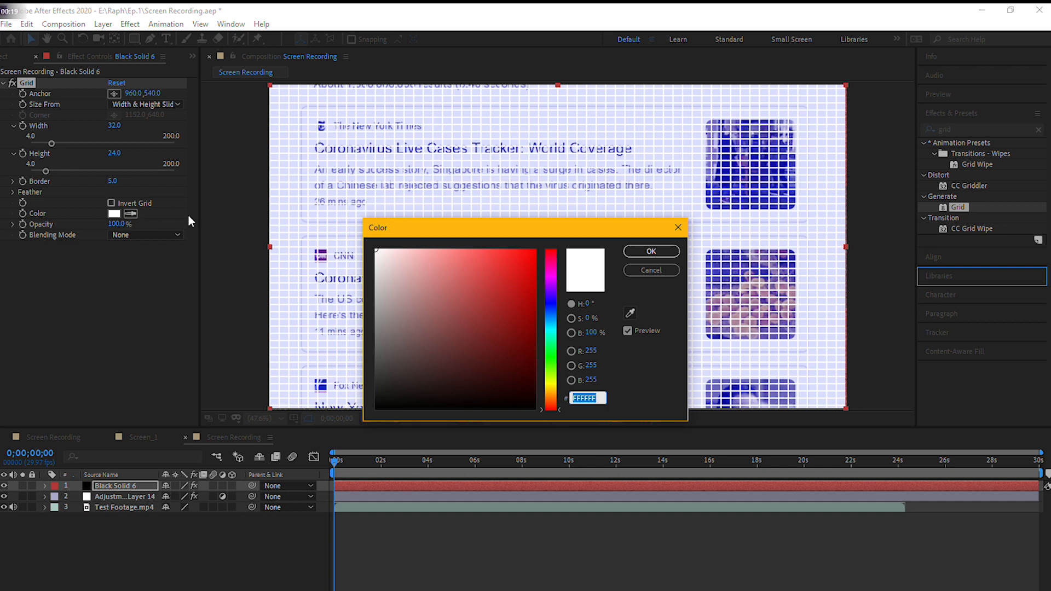
pyautogui.moveTo(513, 393); pyautogui.dragTo(557, 414)
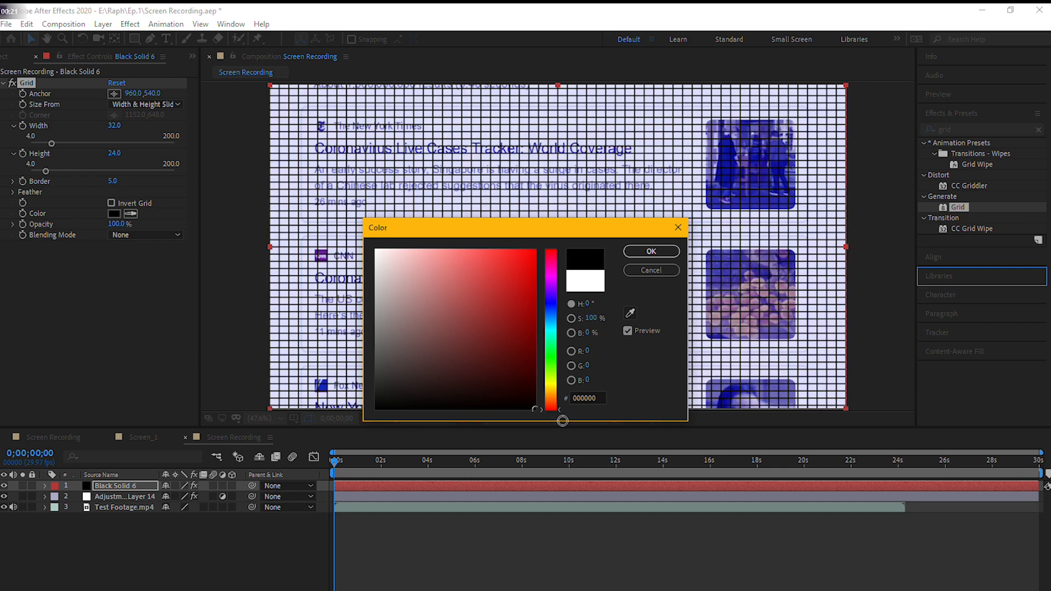
pyautogui.click(650, 251)
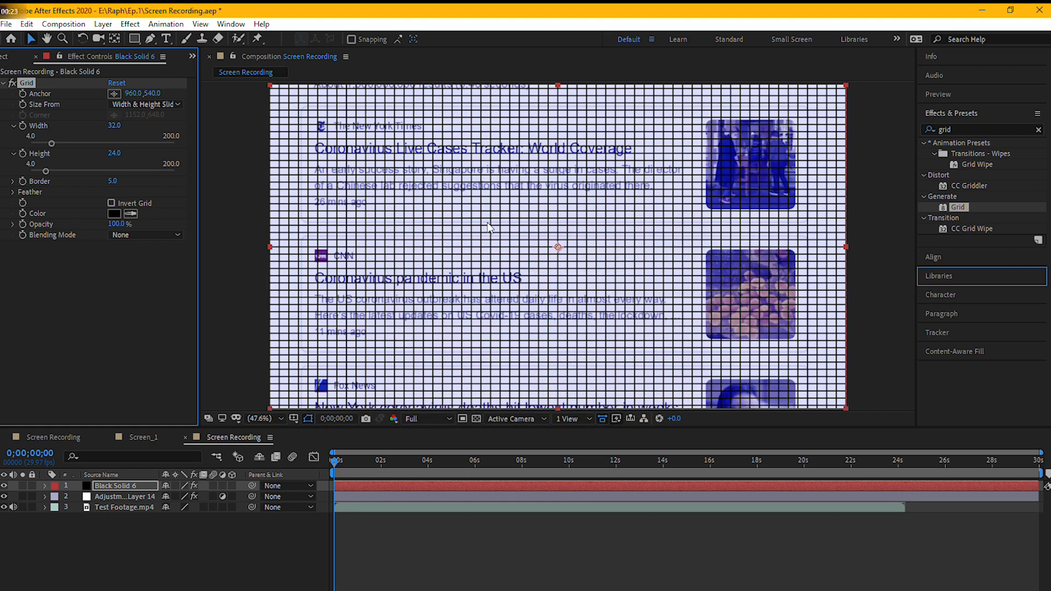
# - Set the grid's width and height to 5 and its border to 1
pyautogui.click(114, 125)
pyautogui.click(113, 154)
pyautogui.write('5')
pyautogui.press('Return')
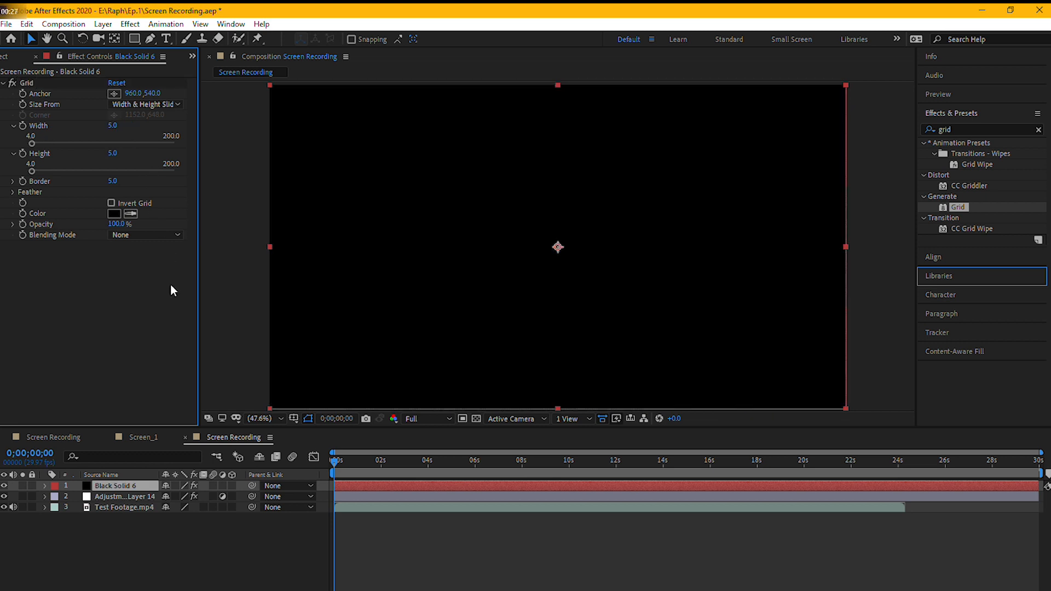
pyautogui.click(114, 181)
pyautogui.write('1')
pyautogui.press('Return')
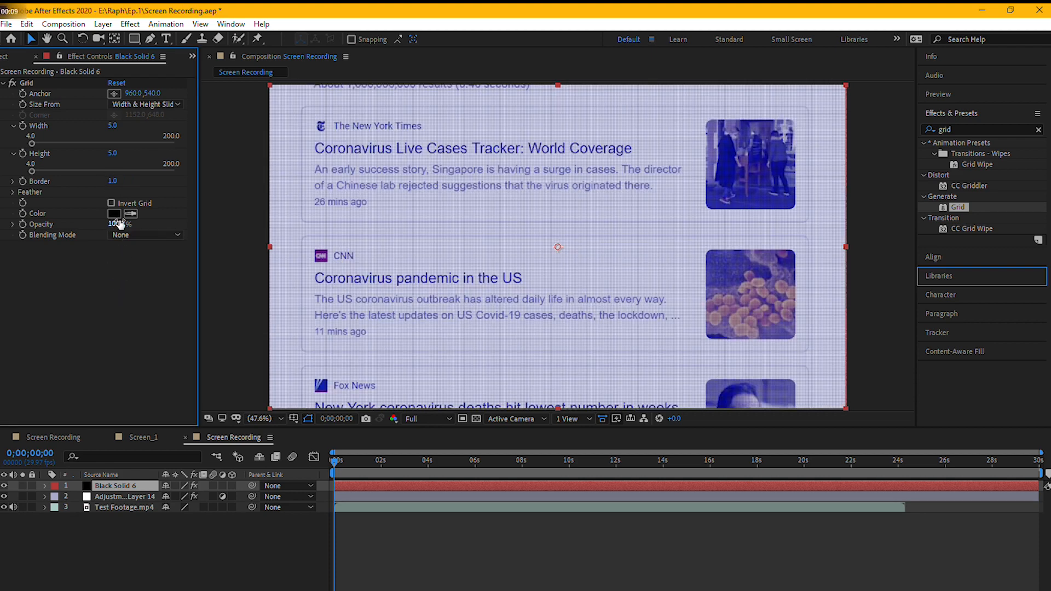
# - Set the Grid effect's opacity to 15% and deselect the solid layer
pyautogui.click(118, 223)
pyautogui.write('15')
pyautogui.press('Return')
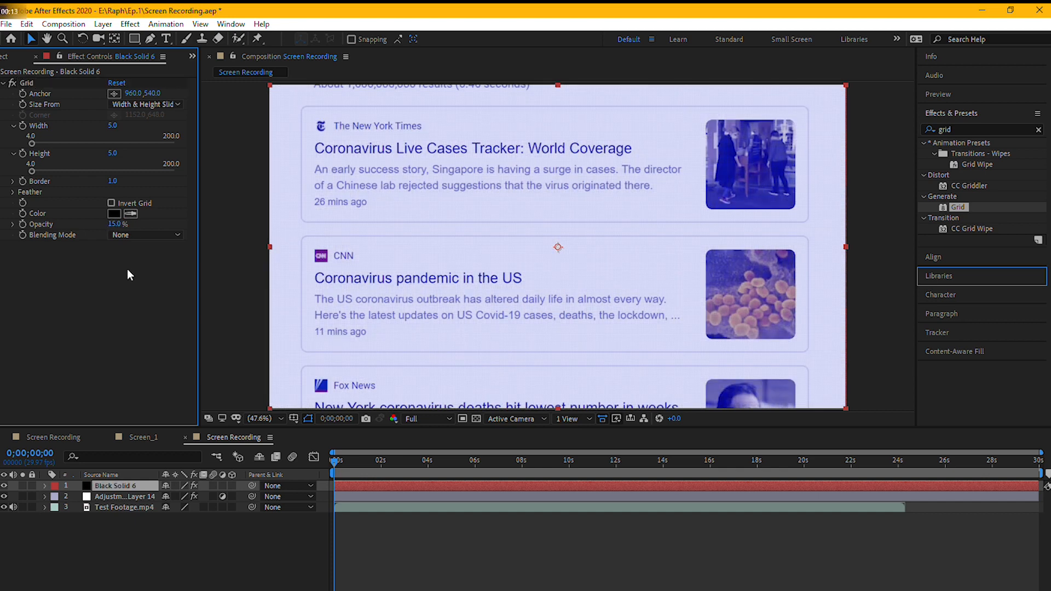
pyautogui.click(190, 445)
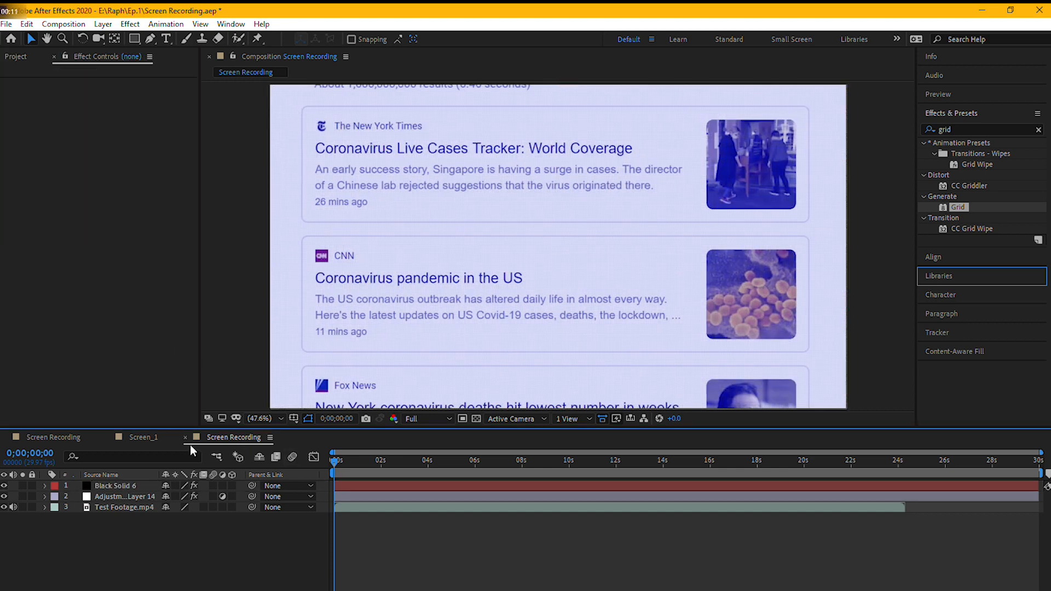
# - Check the reference Screen Recording composition, duplicate the black grid solid and set the copy's grid height to 1327
pyautogui.click(65, 441)
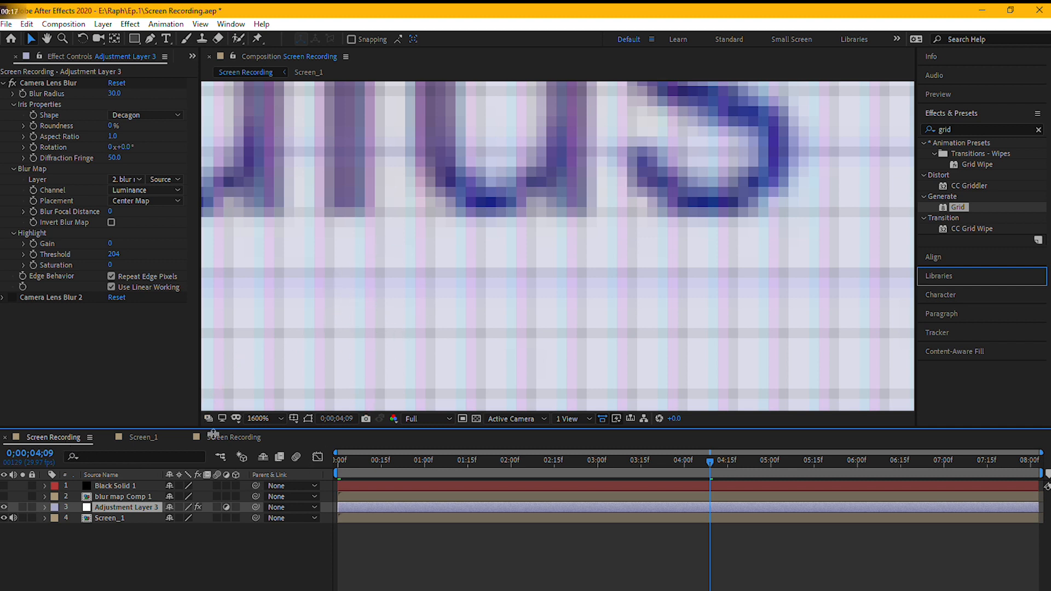
pyautogui.click(239, 437)
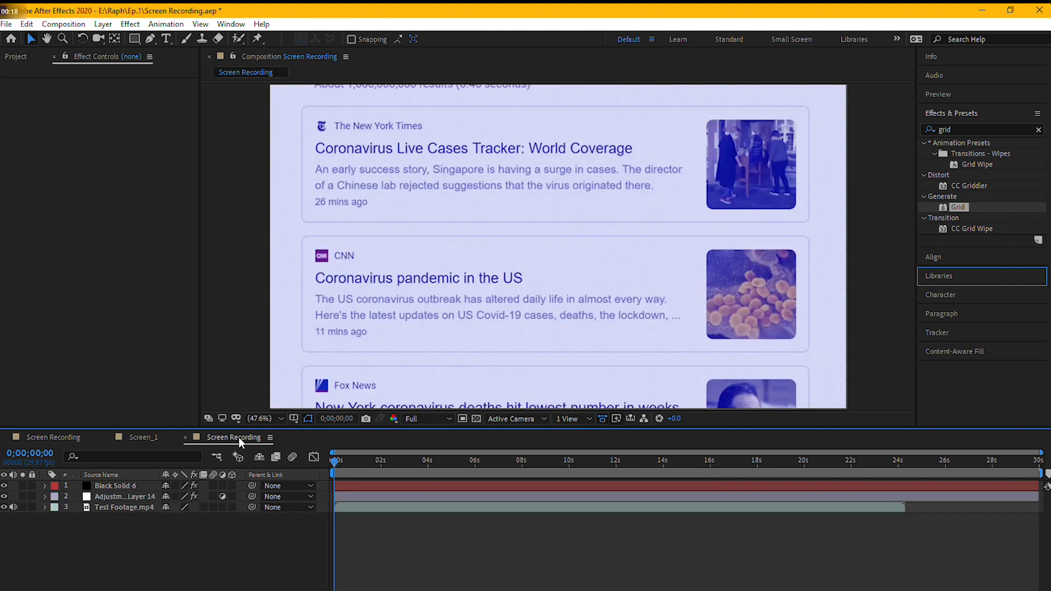
pyautogui.click(137, 485)
pyautogui.hotkey('ctrl', 'd')
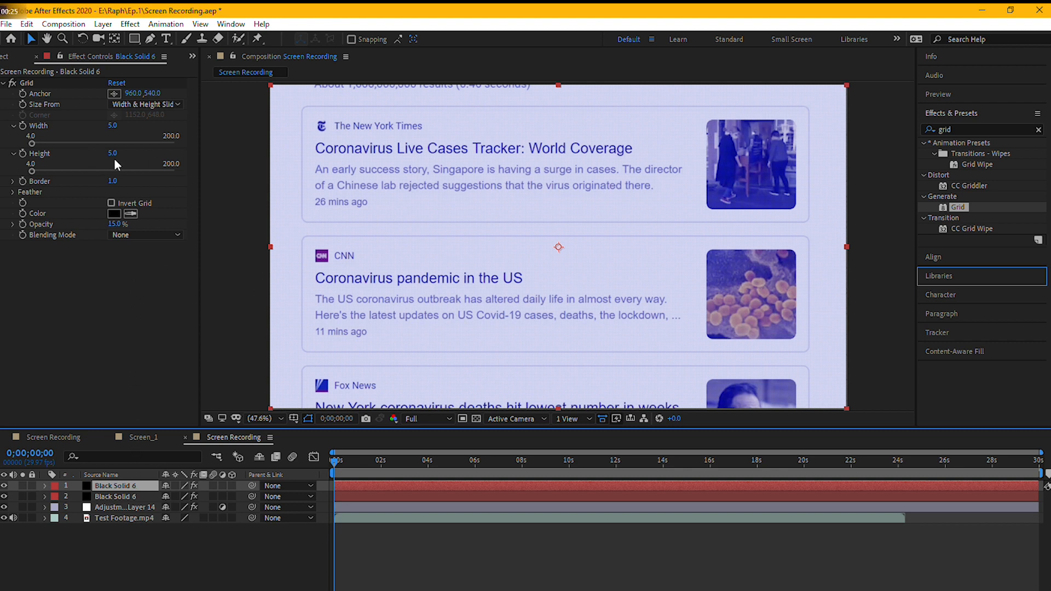
pyautogui.moveTo(107, 153); pyautogui.dragTo(867, 144)
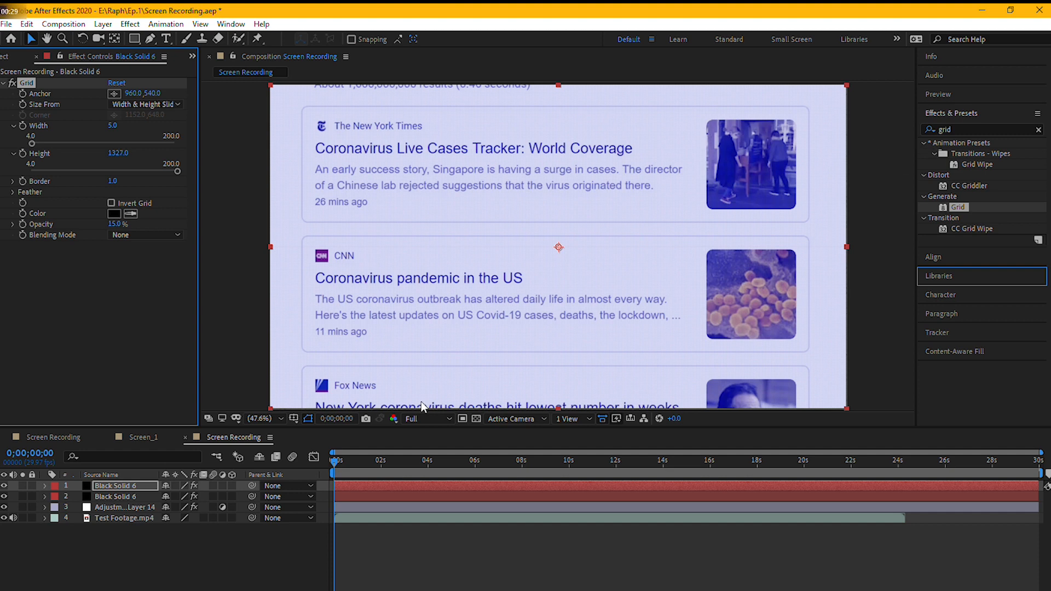
# - Stretch the duplicated solid vertically to about 211.7% and move it up to position 960, -72
pyautogui.click(281, 418)
pyautogui.click(295, 292)
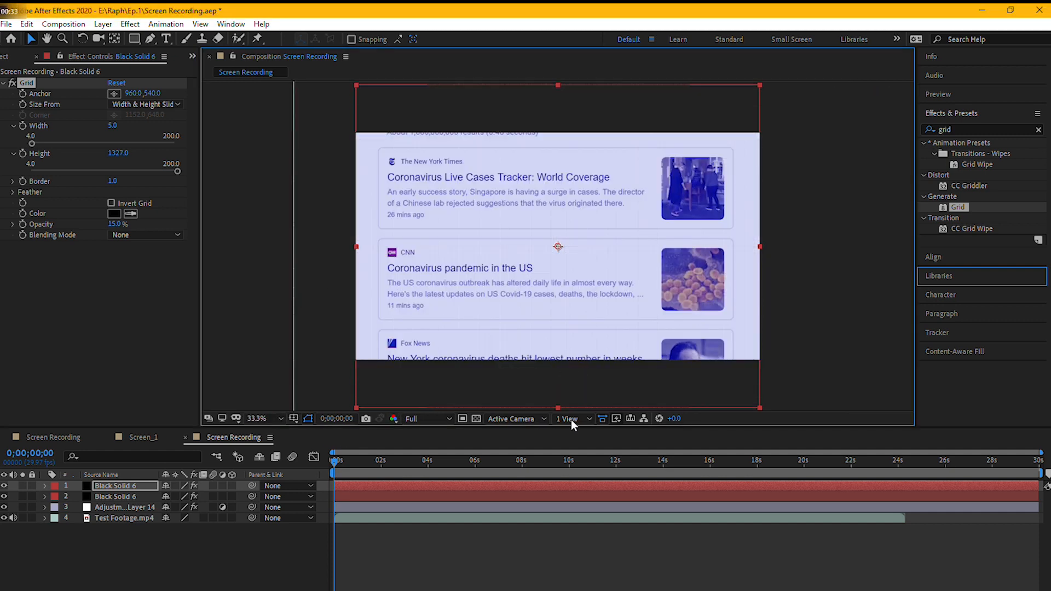
pyautogui.moveTo(534, 363); pyautogui.dragTo(533, 234)
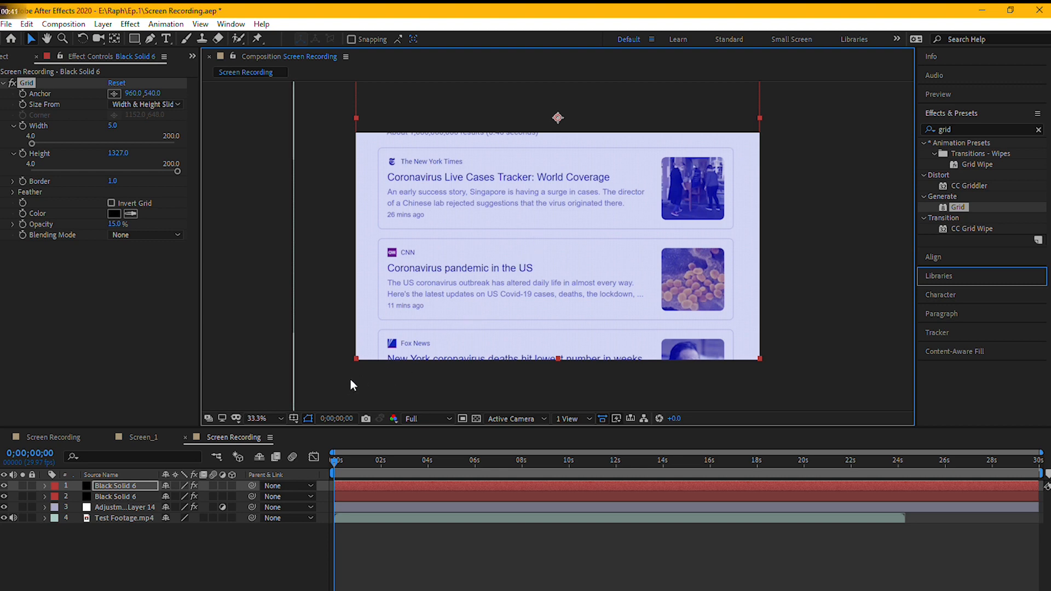
# - Set the duplicated solid's grid color to magenta, with red 255, green 0 and blue 255
pyautogui.click(113, 213)
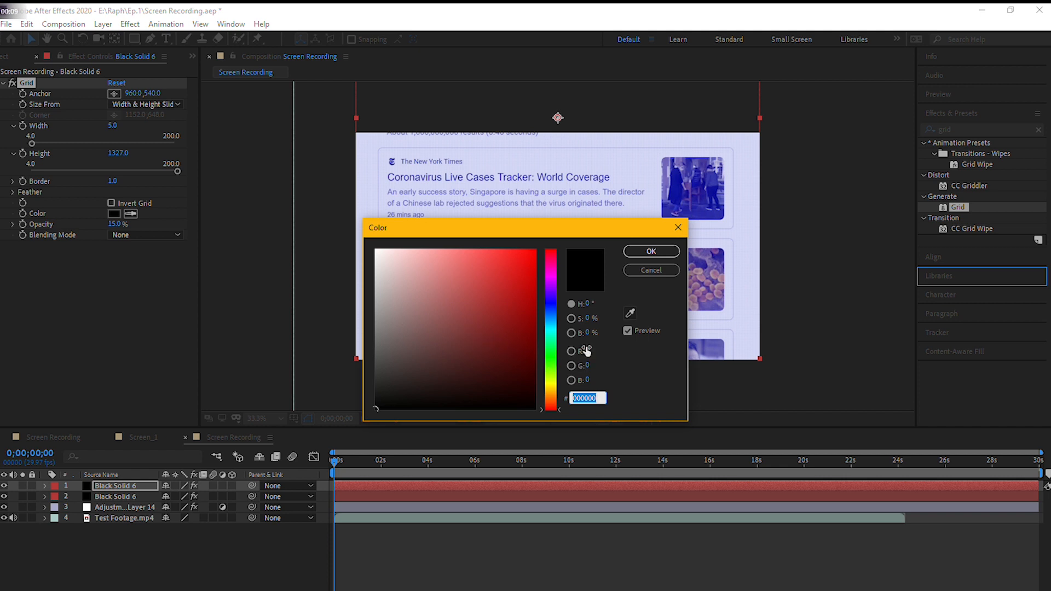
pyautogui.click(587, 350)
pyautogui.write('55')
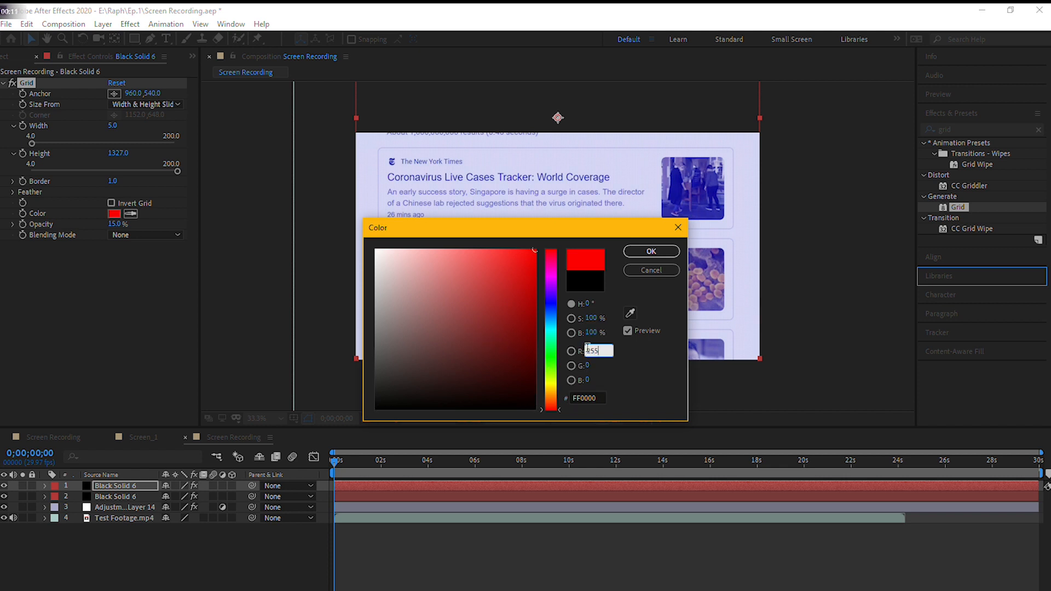
pyautogui.click(572, 379)
pyautogui.click(587, 379)
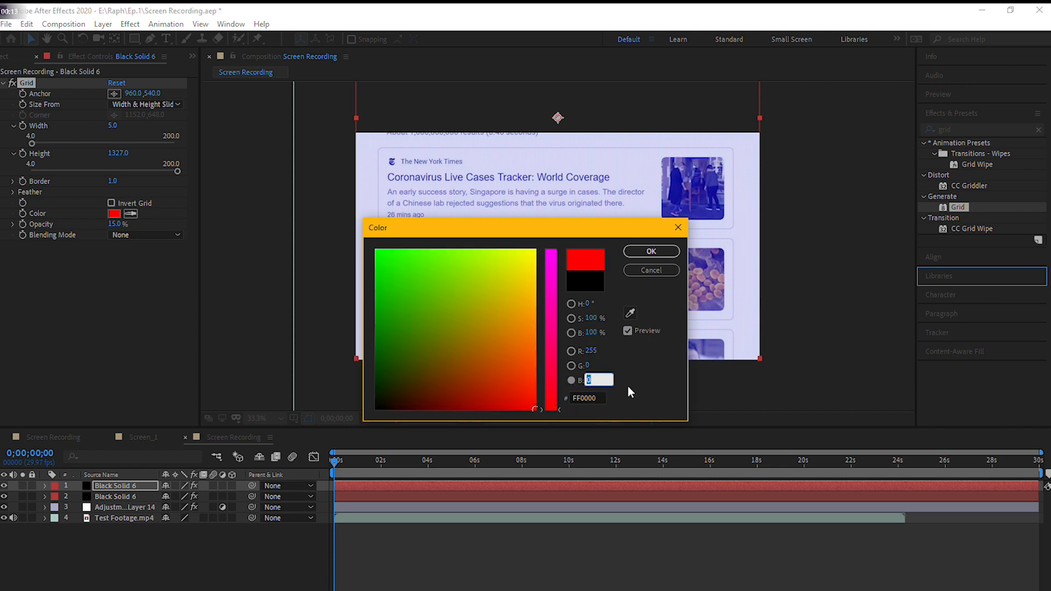
pyautogui.write('255')
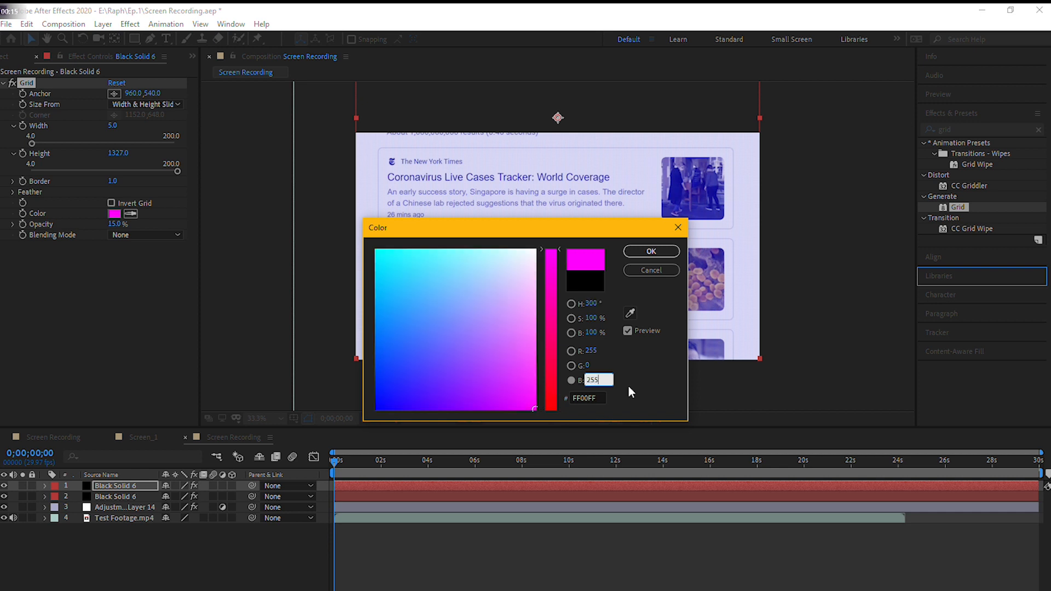
pyautogui.press('Return')
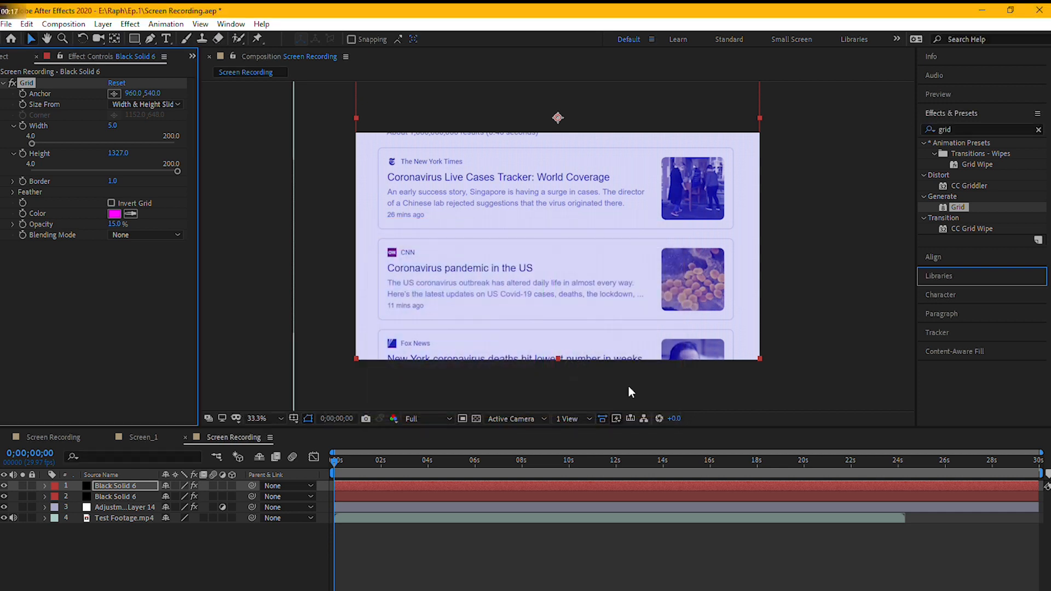
# - Place the magenta grid solid below the original black grid solid and set its X position to 959
pyautogui.click(131, 487)
pyautogui.click(133, 496)
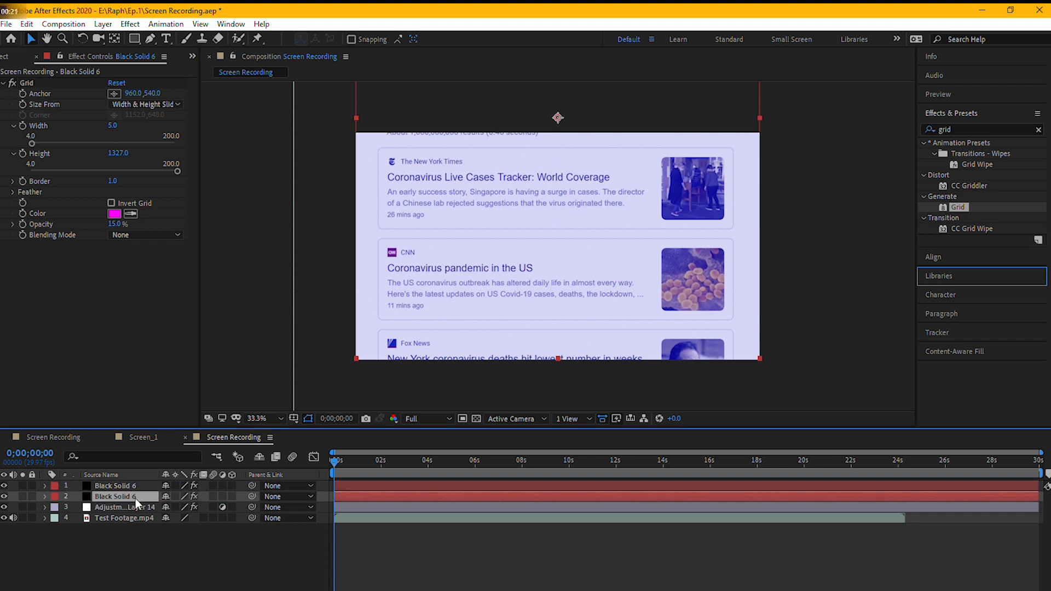
pyautogui.press('p')
pyautogui.click(166, 507)
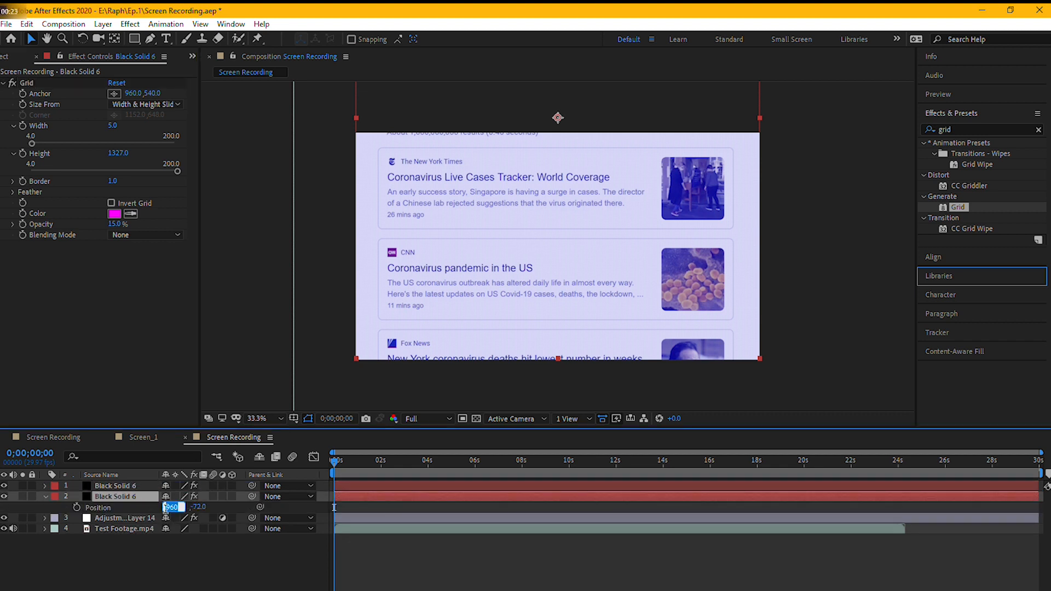
pyautogui.write('95')
pyautogui.press('Return')
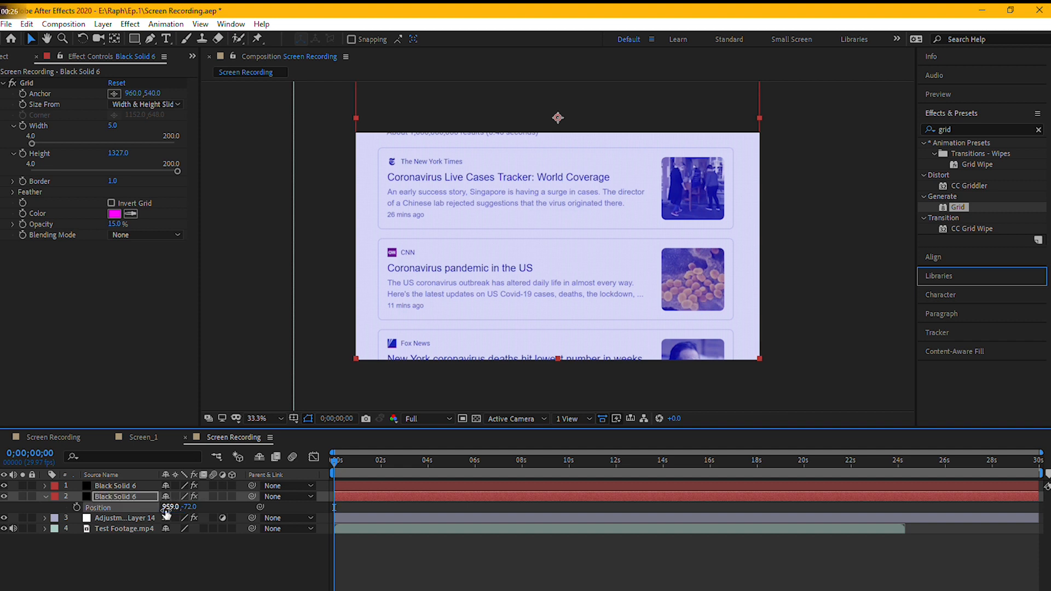
pyautogui.click(134, 538)
pyautogui.click(46, 497)
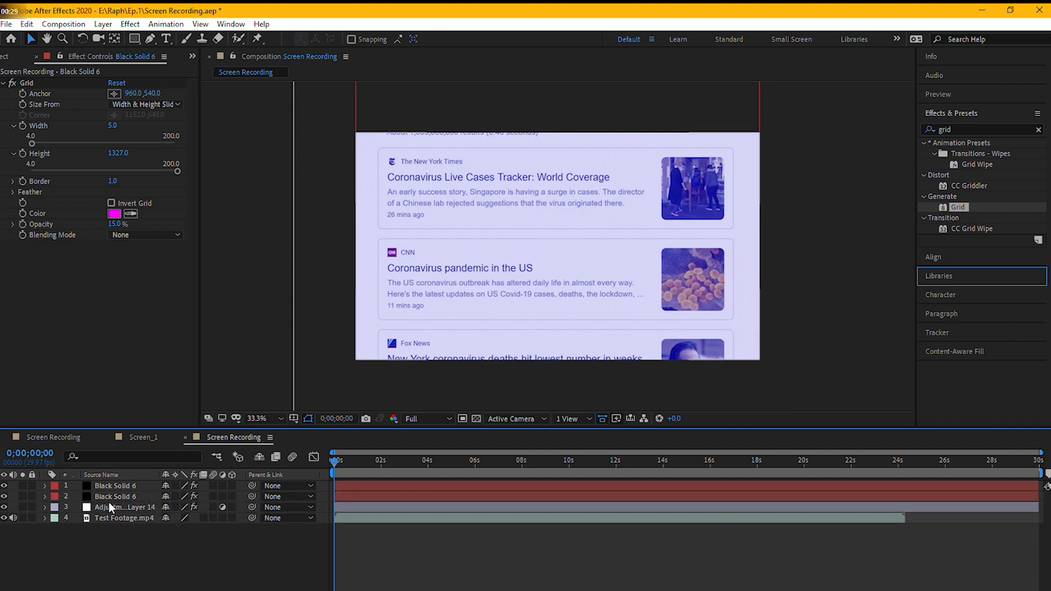
# - Duplicate the magenta grid solid and set the copy's grid color to cyan, with red 0, green 255 and blue 255
pyautogui.click(116, 495)
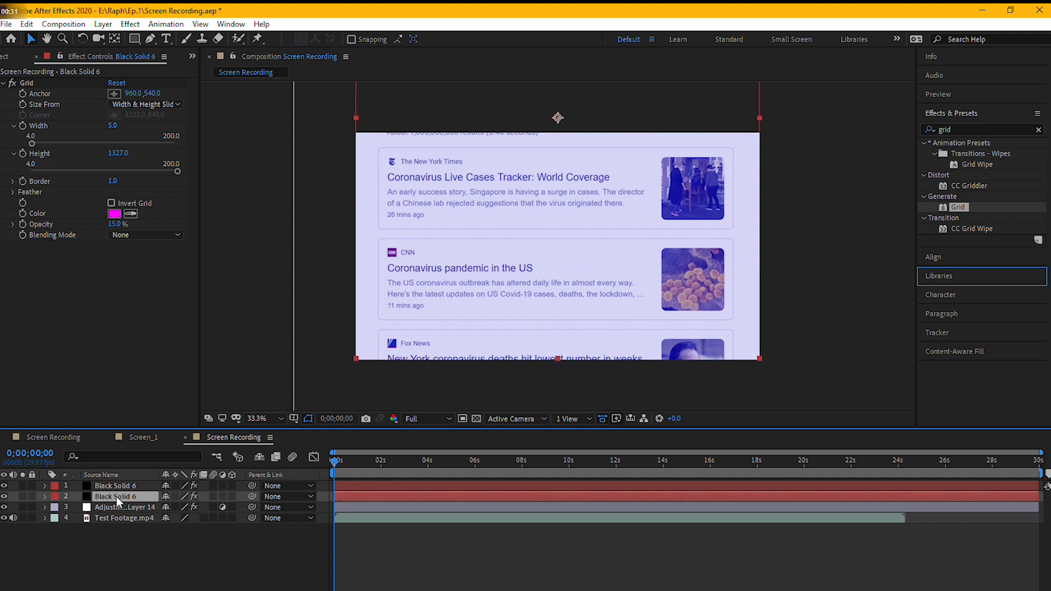
pyautogui.hotkey('ctrl', 'd')
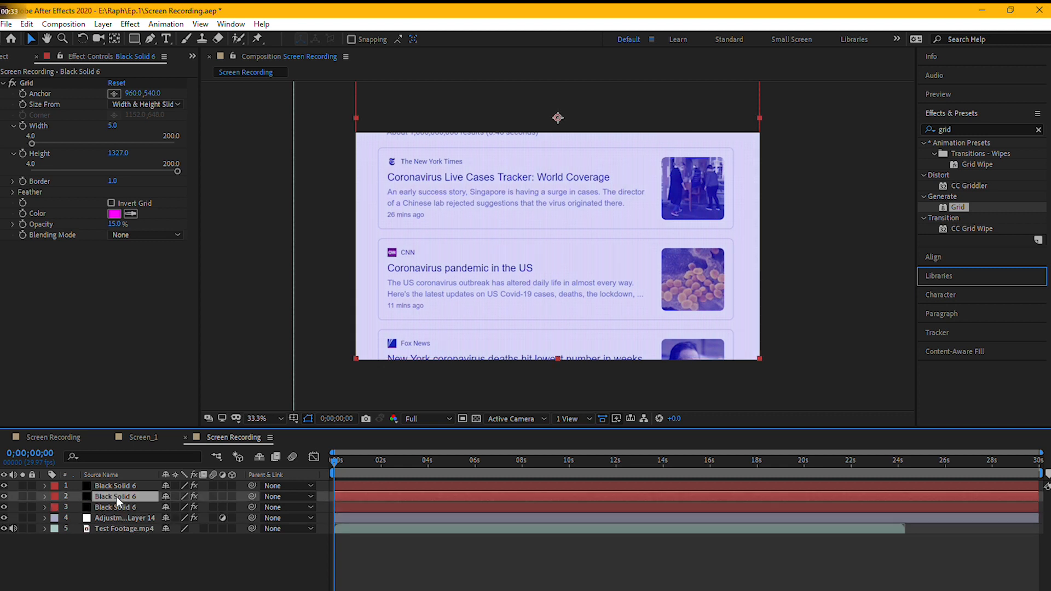
pyautogui.click(114, 214)
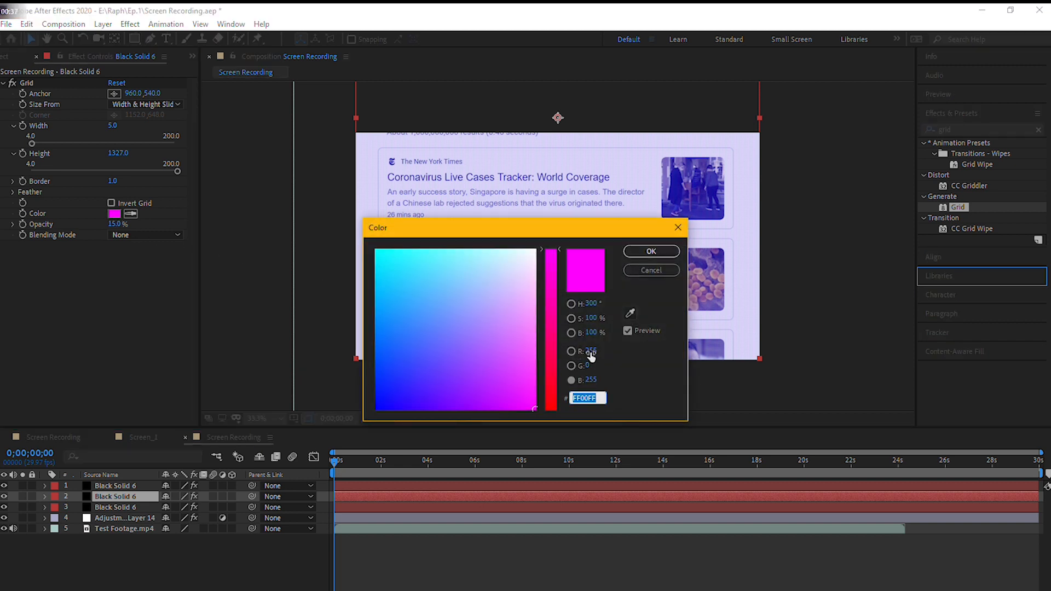
pyautogui.click(590, 353)
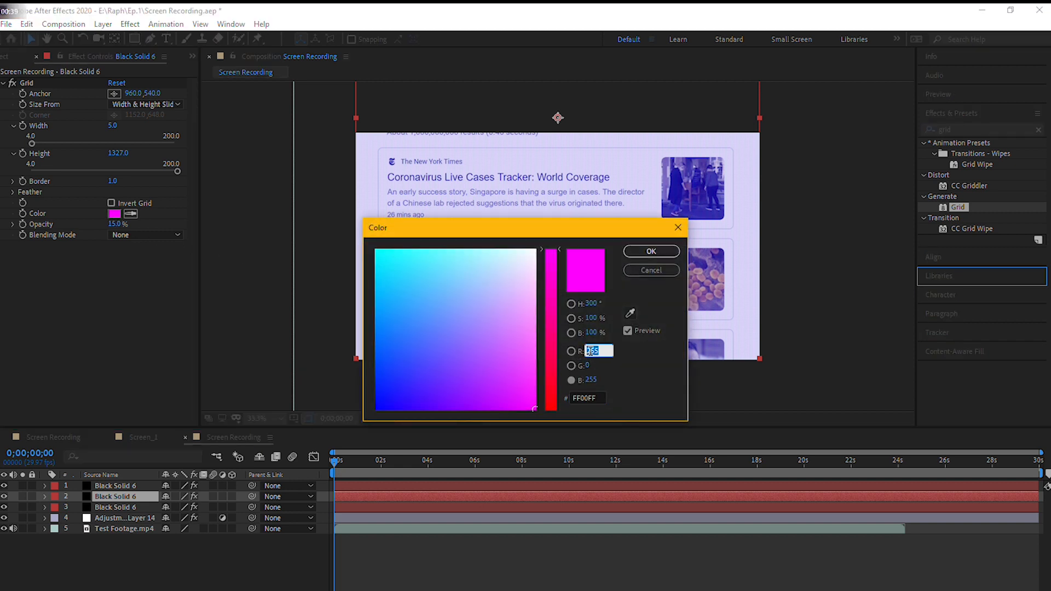
pyautogui.write('0')
pyautogui.click(586, 364)
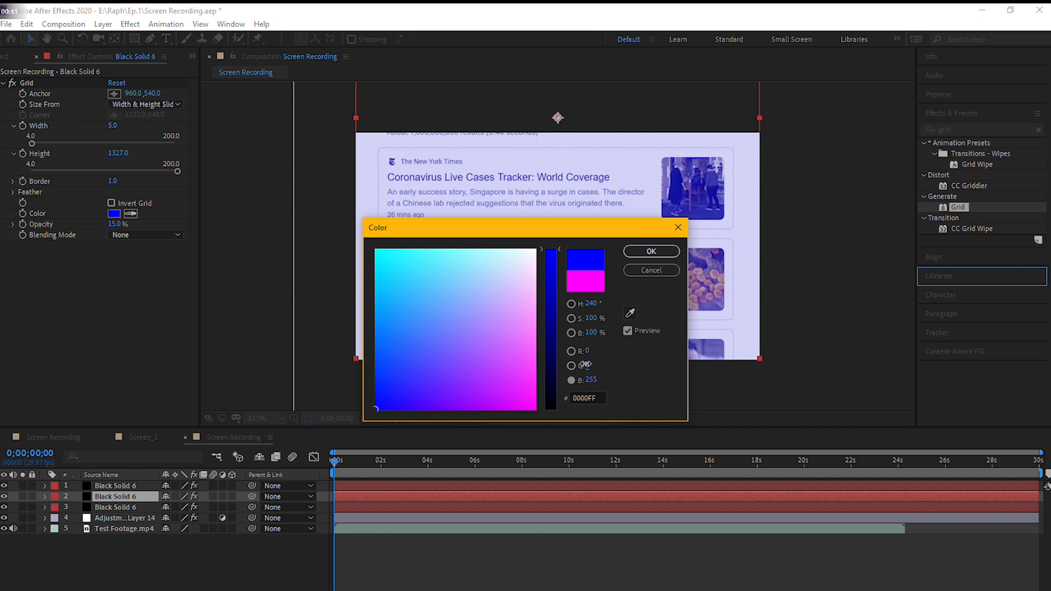
pyautogui.write('255')
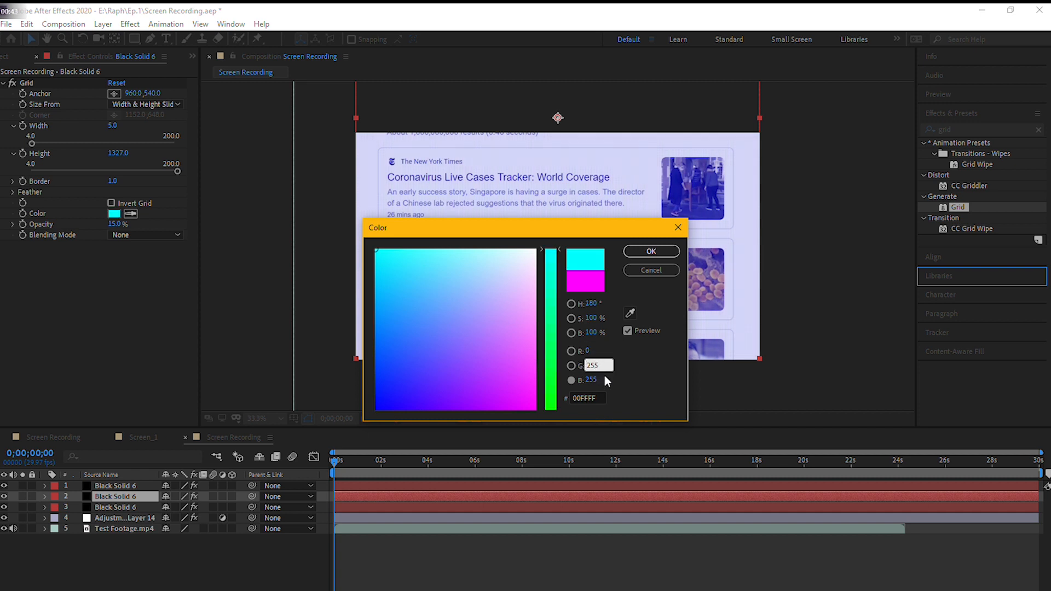
pyautogui.click(651, 252)
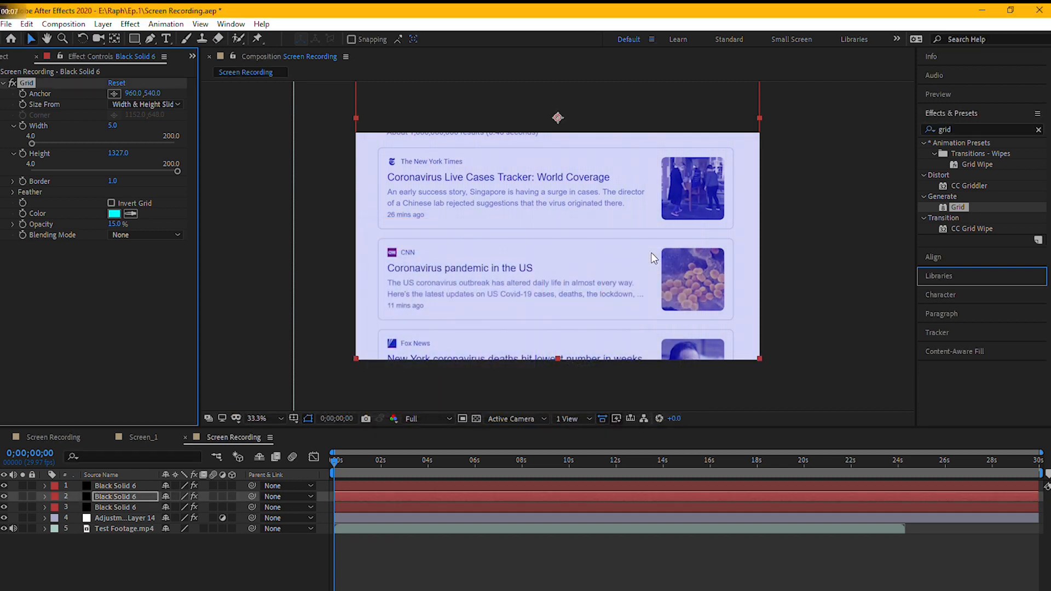
# - Set the cyan grid solid's X position to 958 and collapse its properties
pyautogui.click(45, 496)
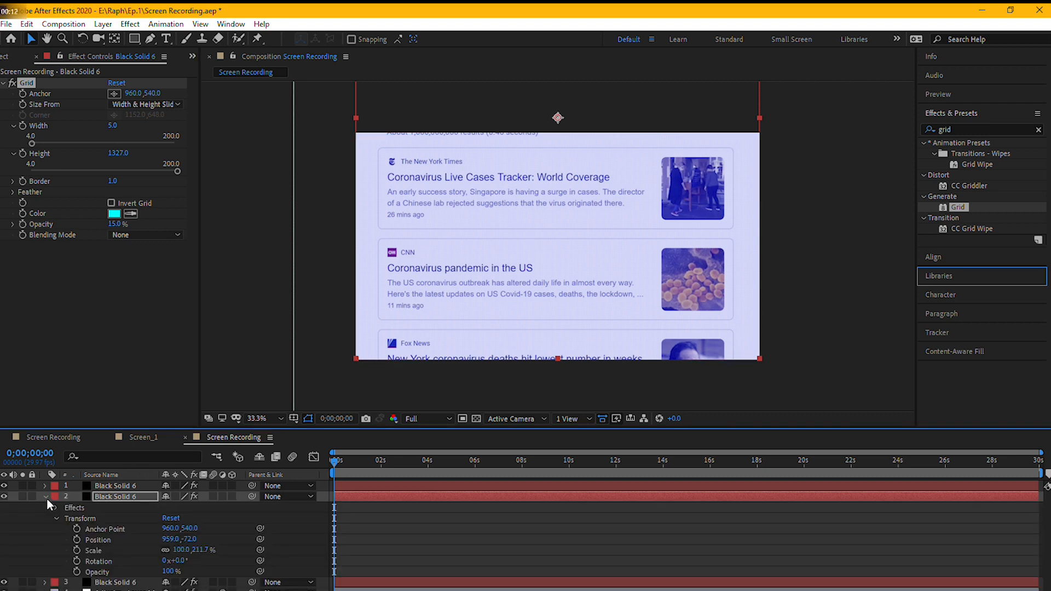
pyautogui.press('p')
pyautogui.click(170, 506)
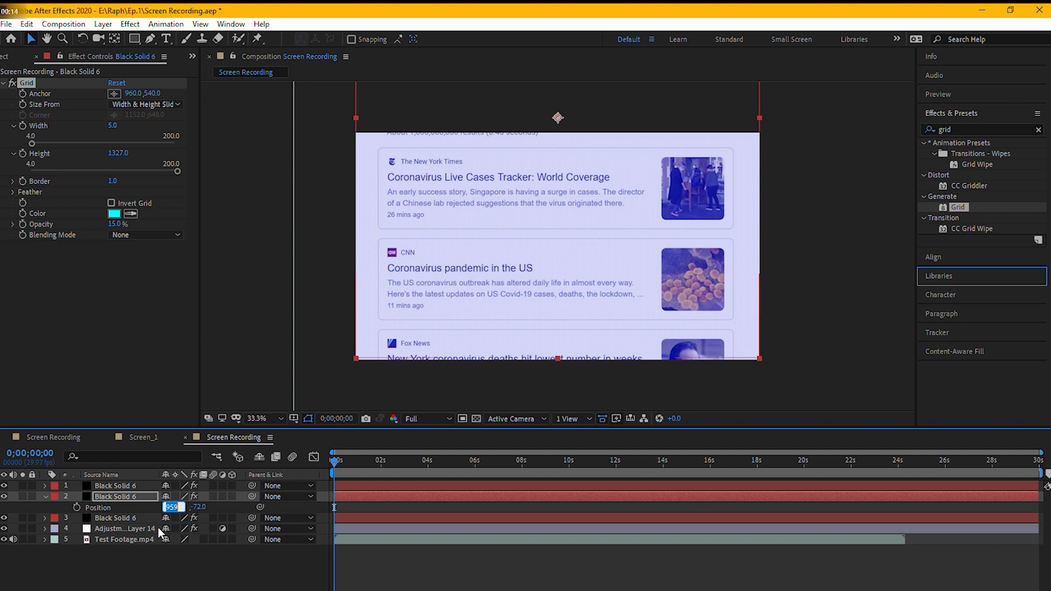
pyautogui.write('958')
pyautogui.press('Return')
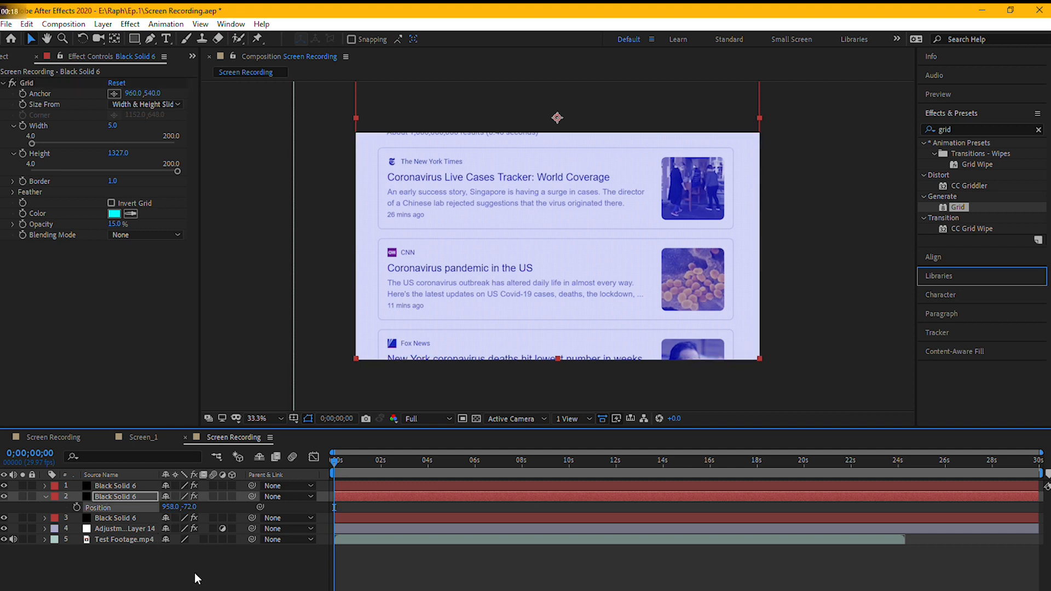
pyautogui.click(198, 577)
pyautogui.click(45, 496)
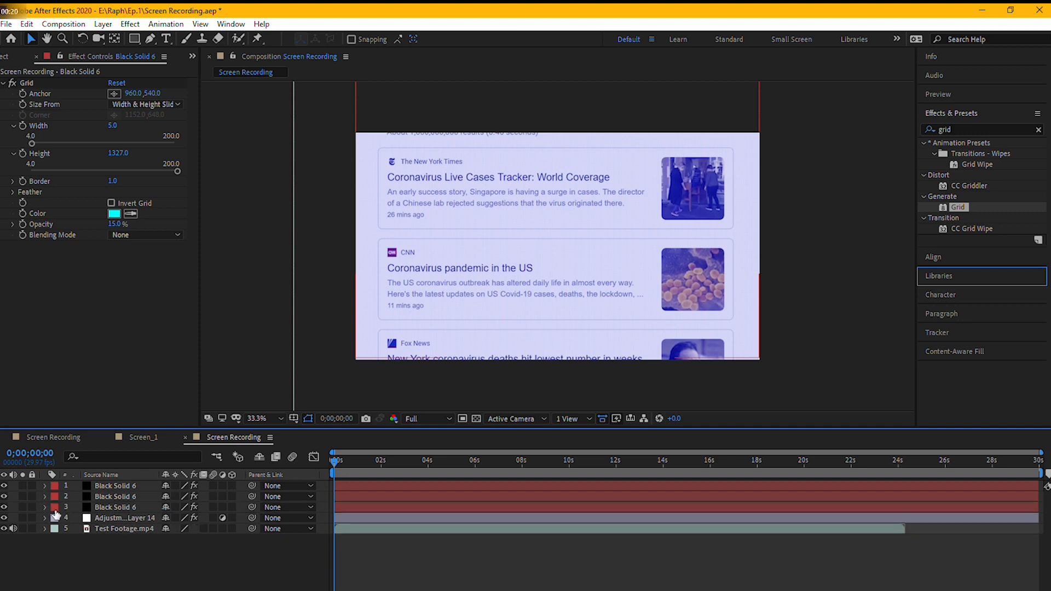
# - Pre-compose the three solids, the adjustment layer and the footage into a composition named Computer Screen
pyautogui.moveTo(120, 548); pyautogui.dragTo(120, 485)
pyautogui.rightClick(122, 485)
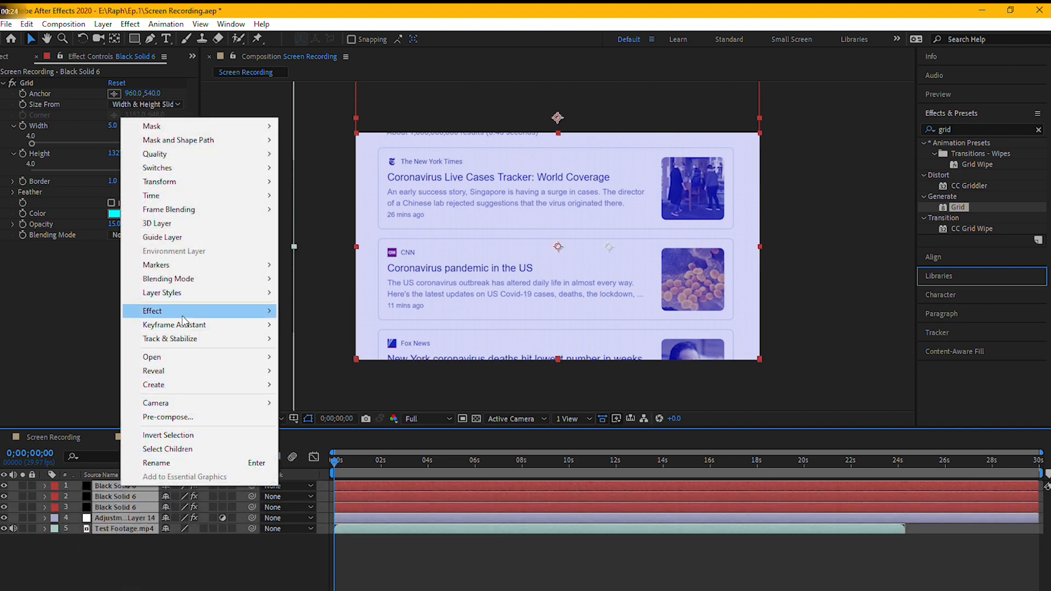
pyautogui.click(179, 416)
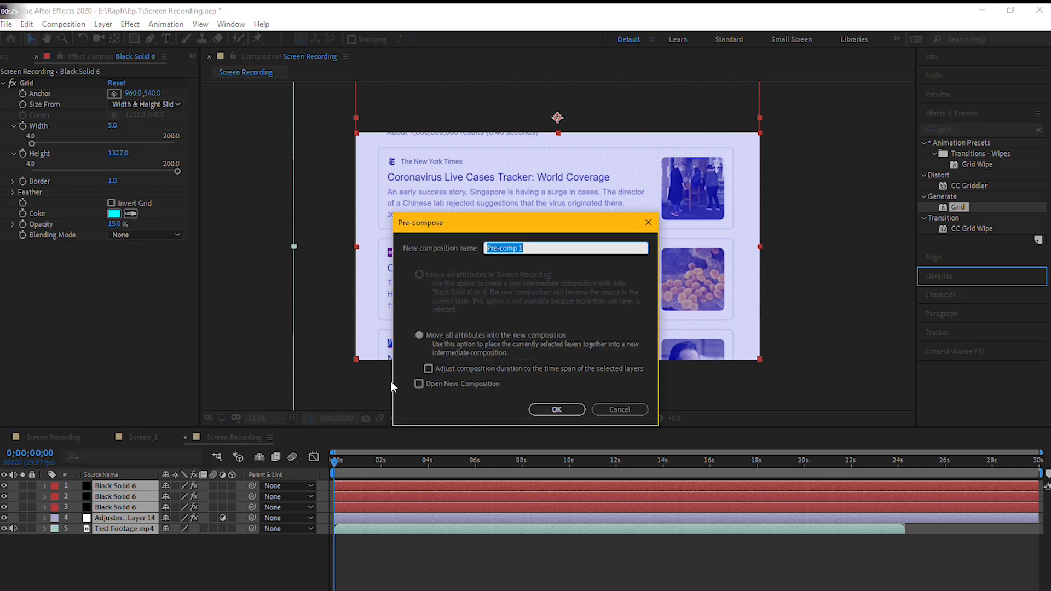
pyautogui.press('BackSpace')
pyautogui.write('Computer Screen')
pyautogui.press('Return')
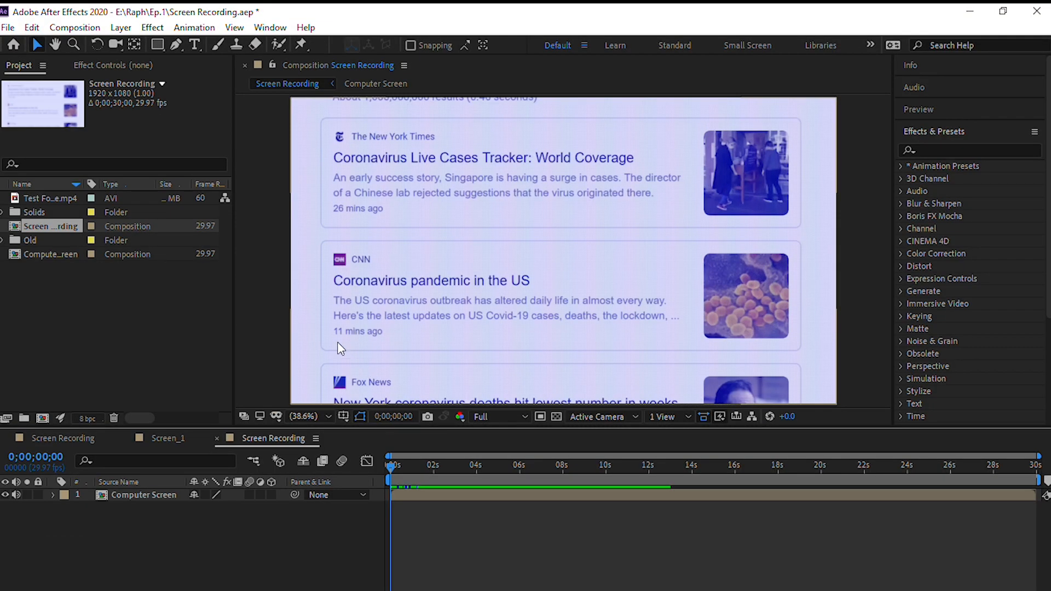
# - Preview the composition at 0;00;09;18 and compare it with the finished reference Screen Recording composition
pyautogui.moveTo(392, 467); pyautogui.dragTo(597, 510)
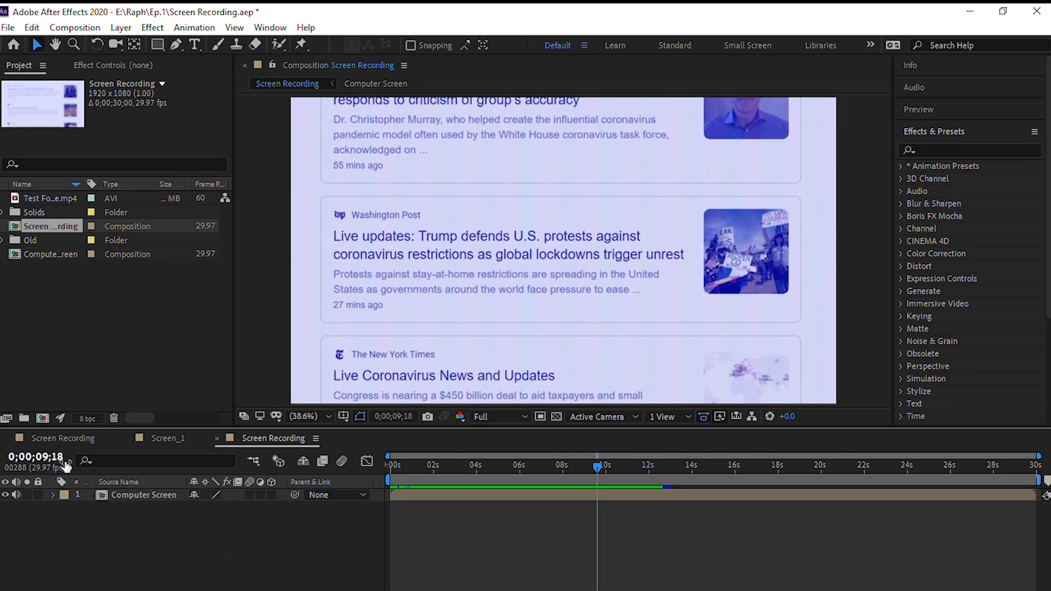
pyautogui.click(71, 438)
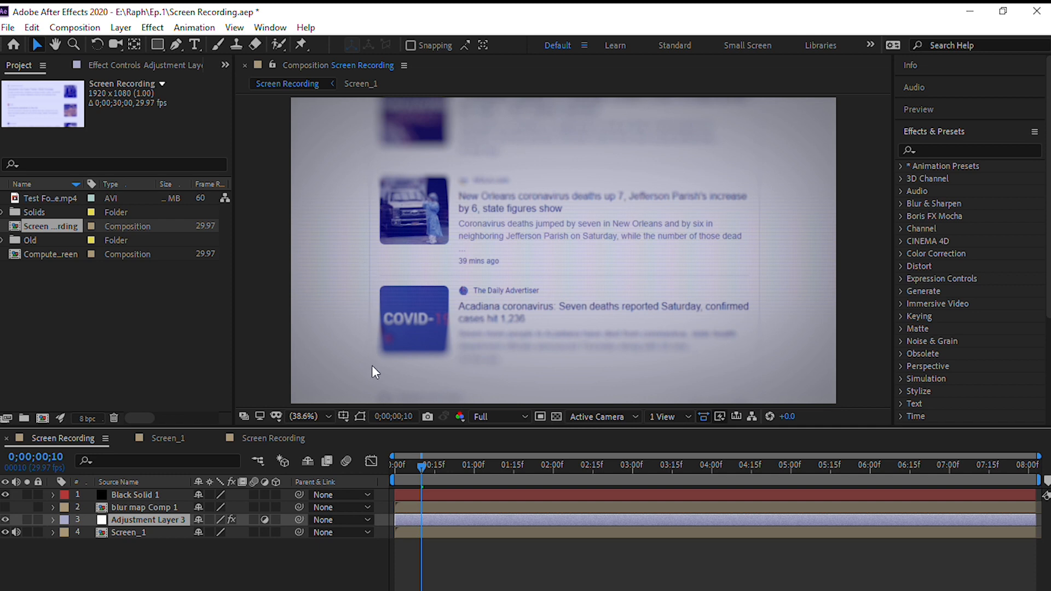
pyautogui.click(264, 468)
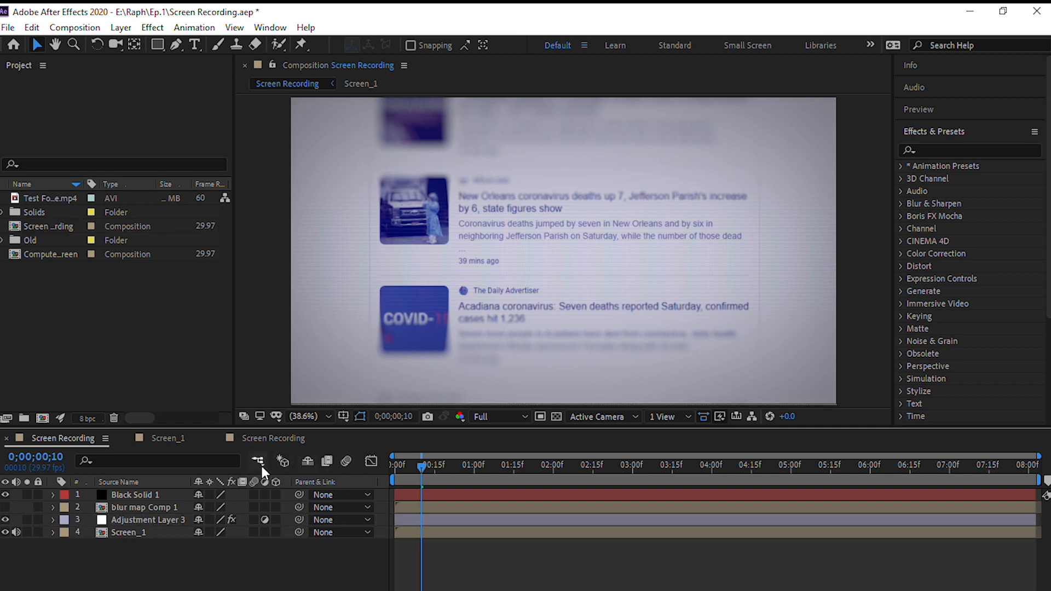
pyautogui.click(261, 437)
# - Add an adjustment layer above the Computer Screen layer and apply the Camera Lens Blur effect to it
pyautogui.rightClick(261, 438)
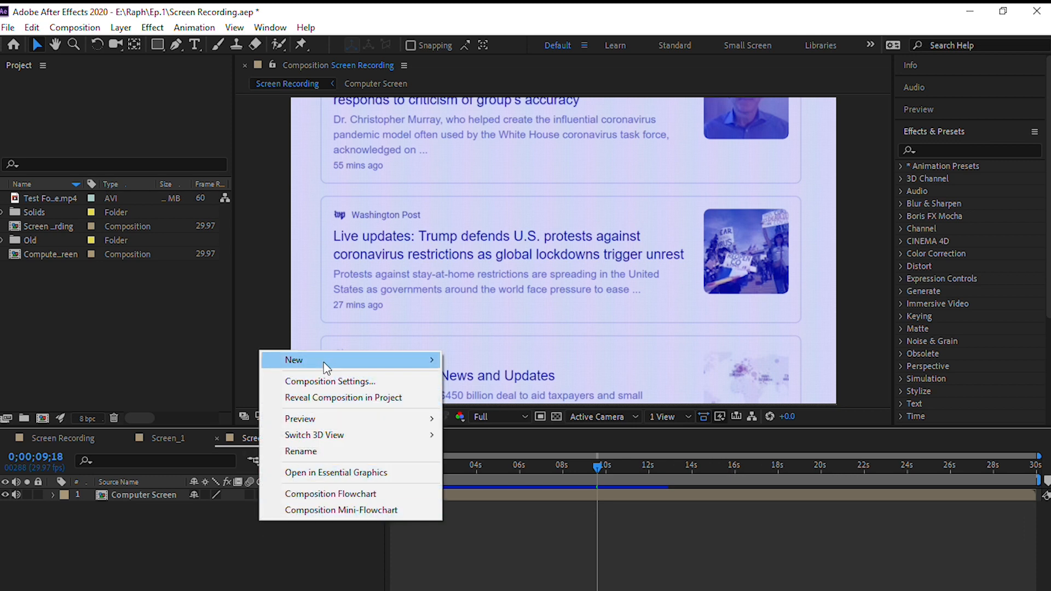
pyautogui.moveTo(328, 366)
pyautogui.click(526, 474)
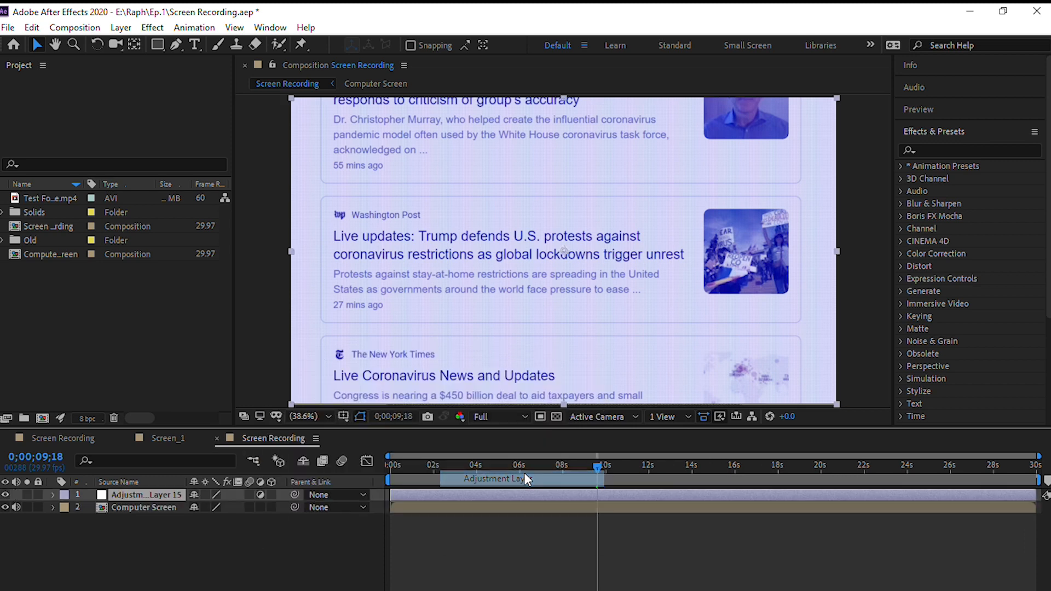
pyautogui.click(968, 148)
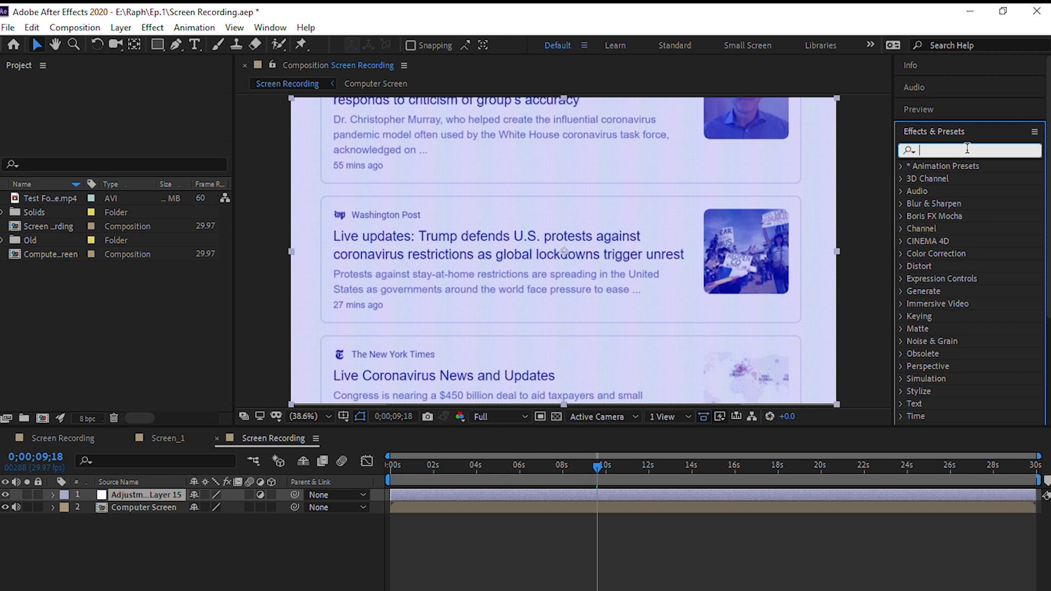
pyautogui.write('Camera')
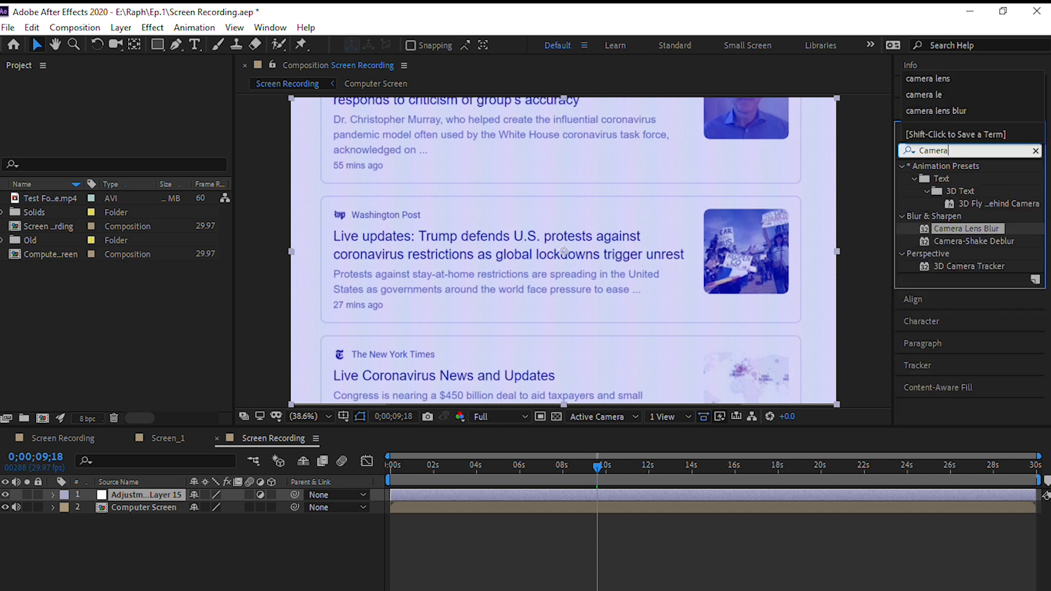
pyautogui.write(' lens blur')
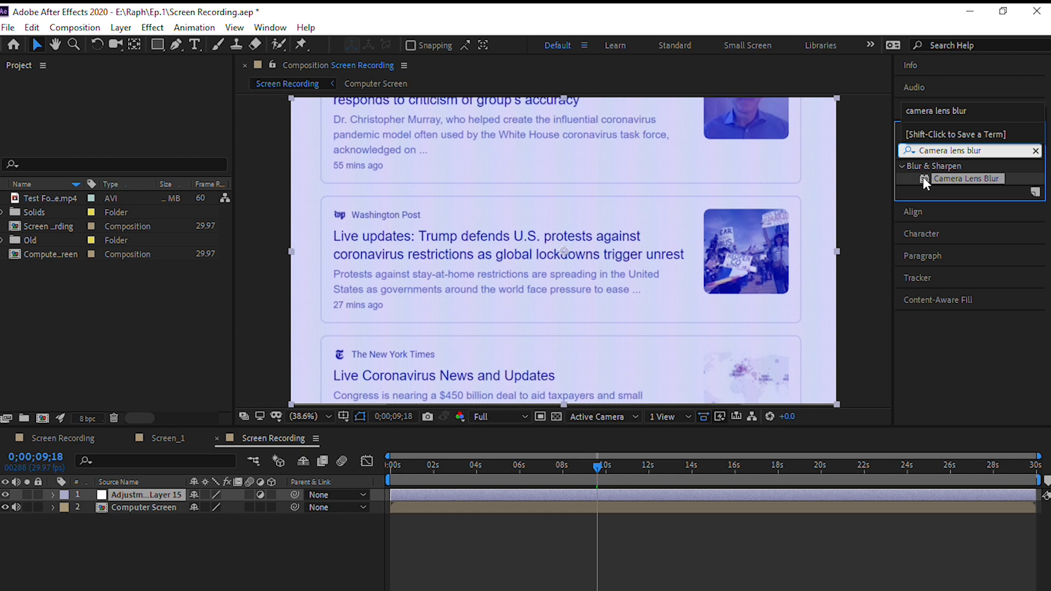
pyautogui.moveTo(924, 180); pyautogui.dragTo(156, 494)
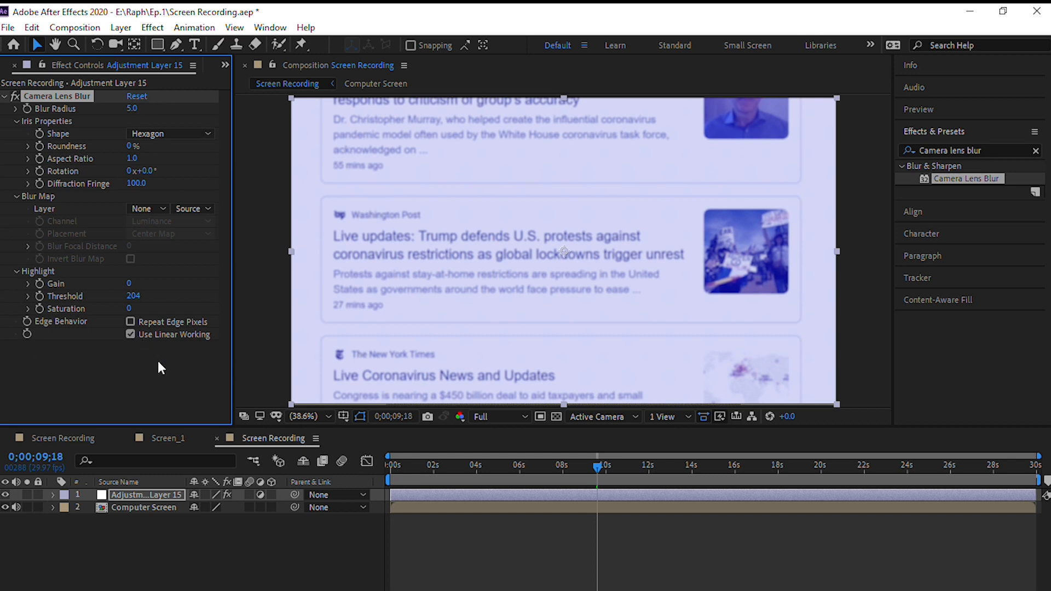
# - Create a white 1920 x 1080 px solid and pre-compose it into a composition named Blur Map
pyautogui.rightClick(178, 523)
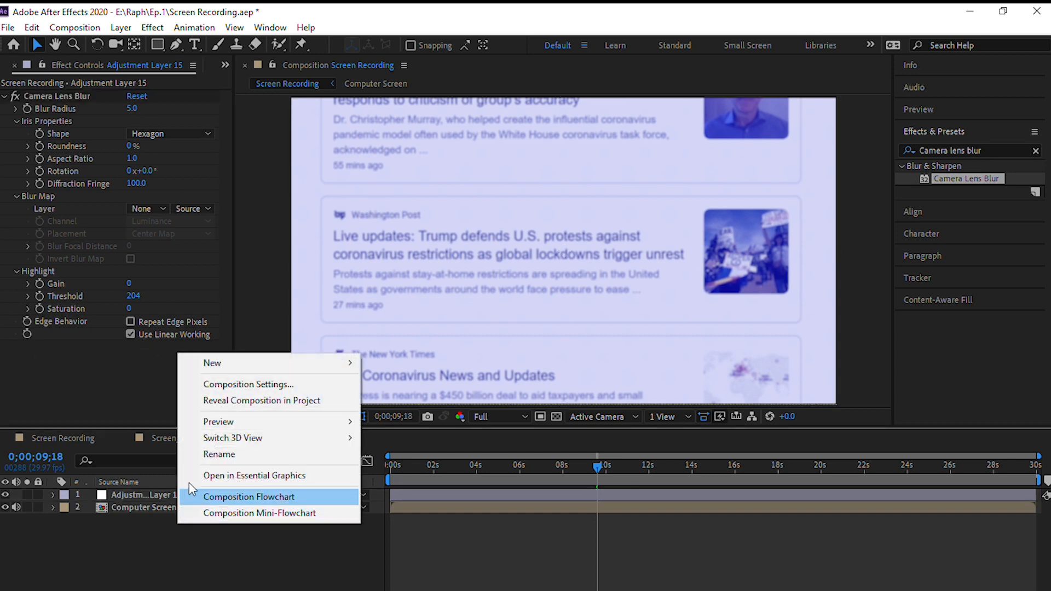
pyautogui.moveTo(284, 361)
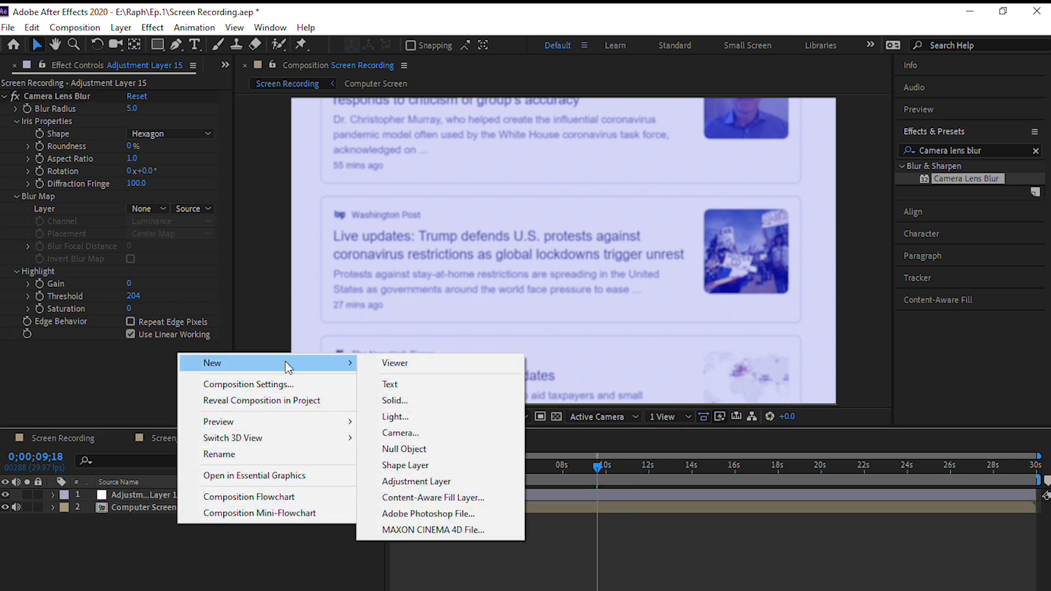
pyautogui.click(418, 402)
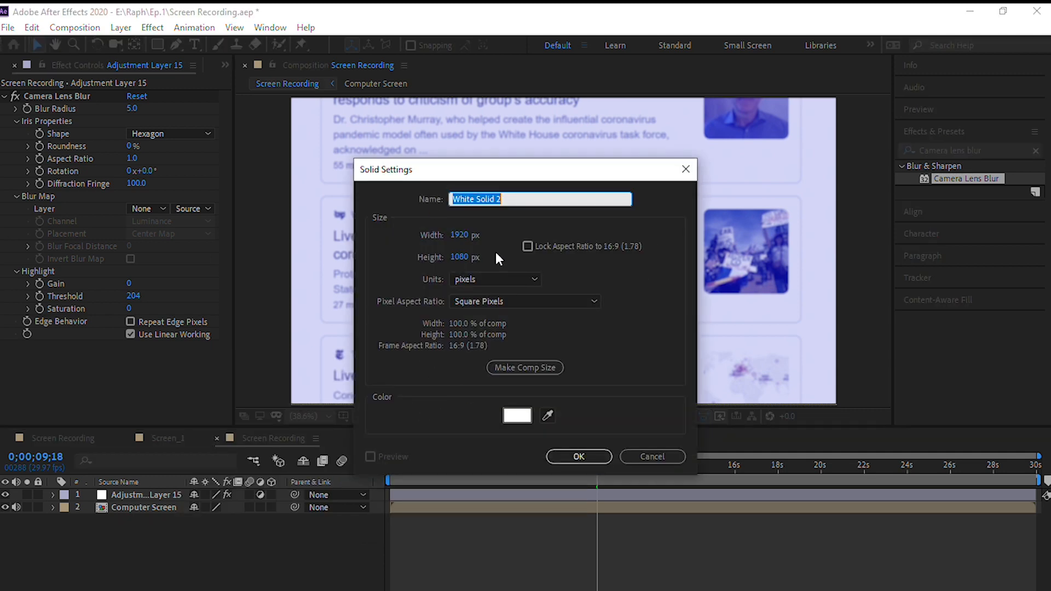
pyautogui.click(578, 457)
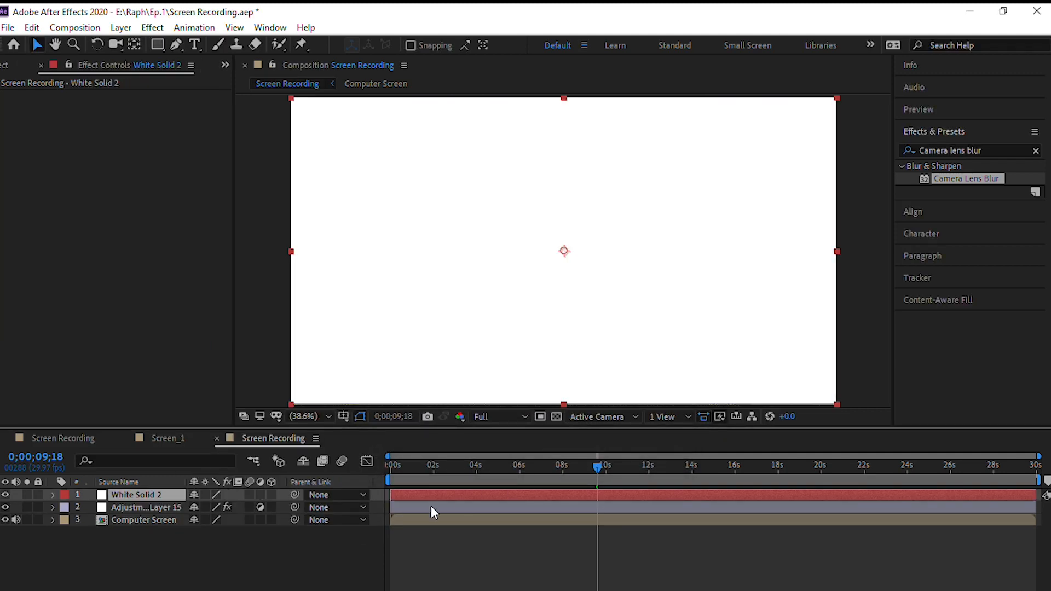
pyautogui.rightClick(162, 492)
pyautogui.click(211, 412)
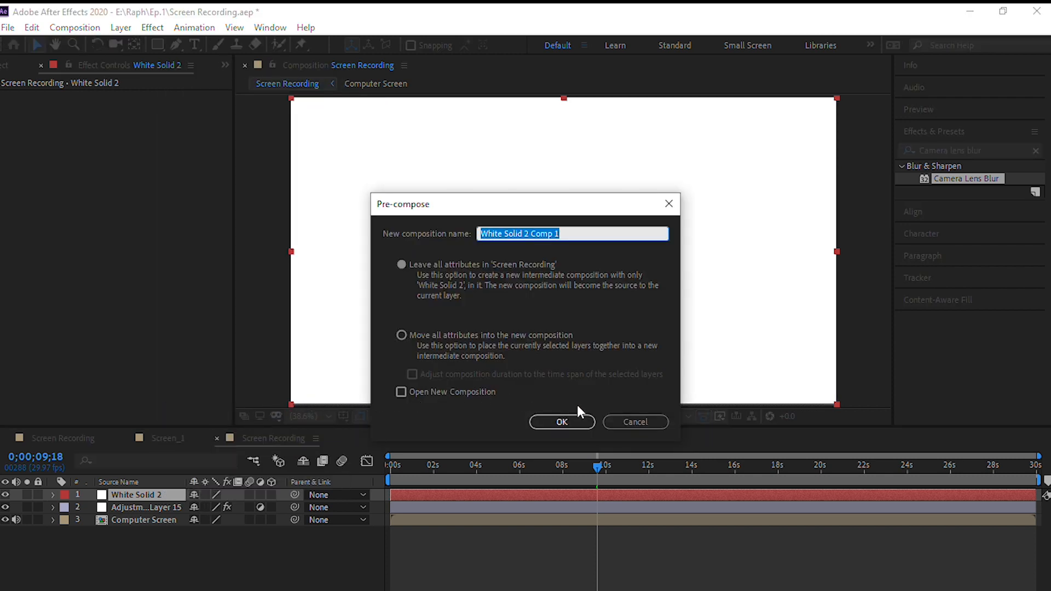
pyautogui.write('Blur Map')
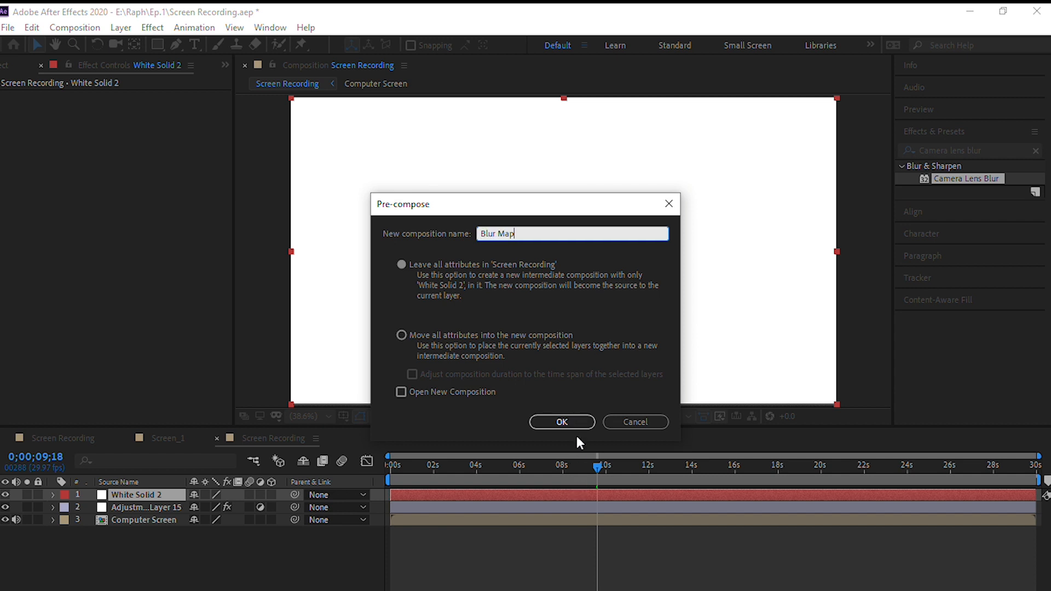
pyautogui.click(562, 423)
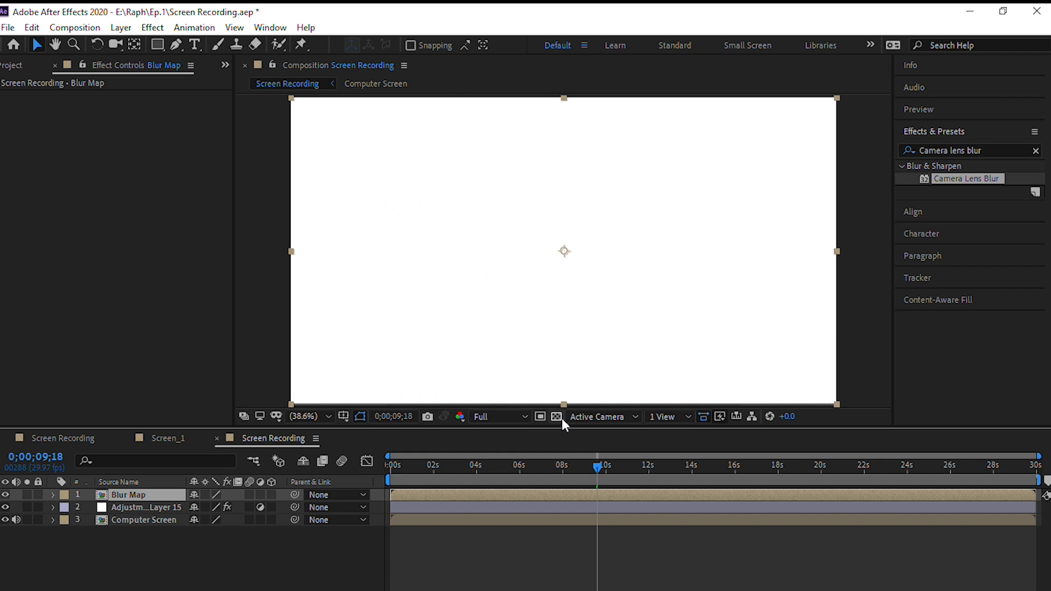
# - In the Blur Map composition, draw a wide rectangular mask across the middle of the white solid and invert it
pyautogui.doubleClick(170, 494)
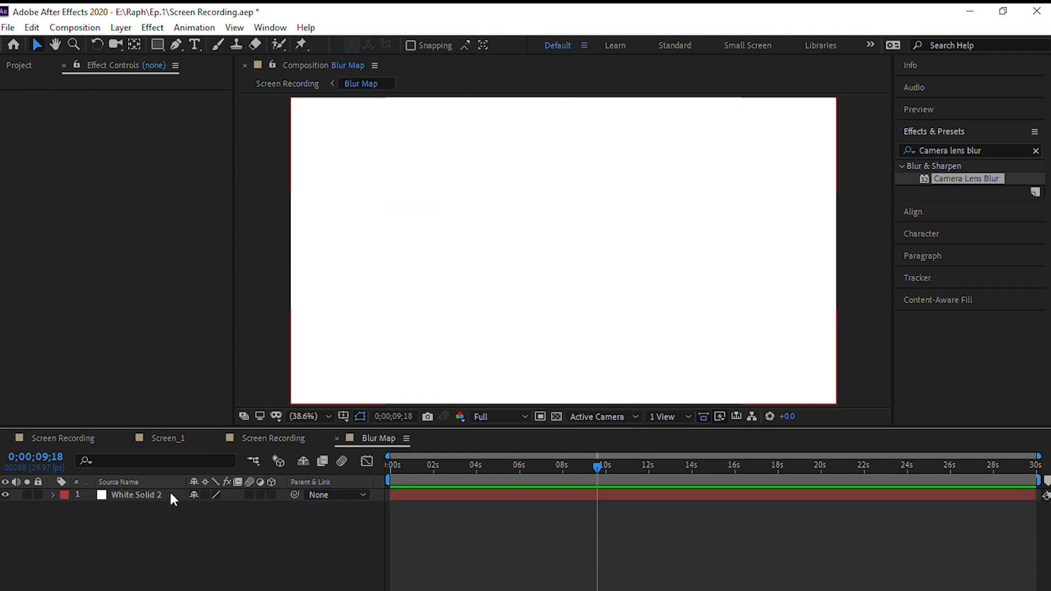
pyautogui.click(153, 494)
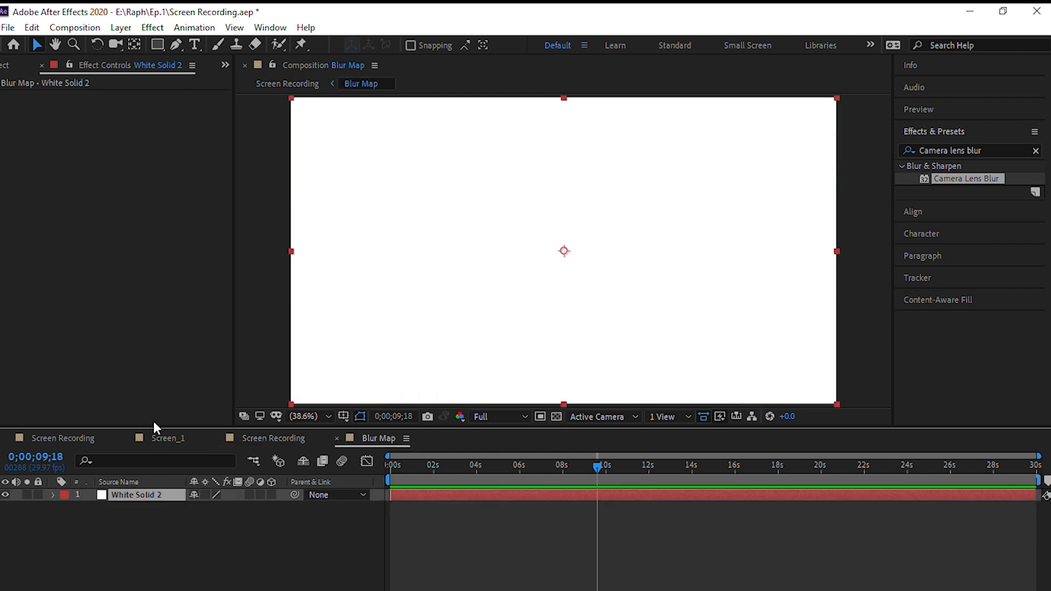
pyautogui.click(158, 45)
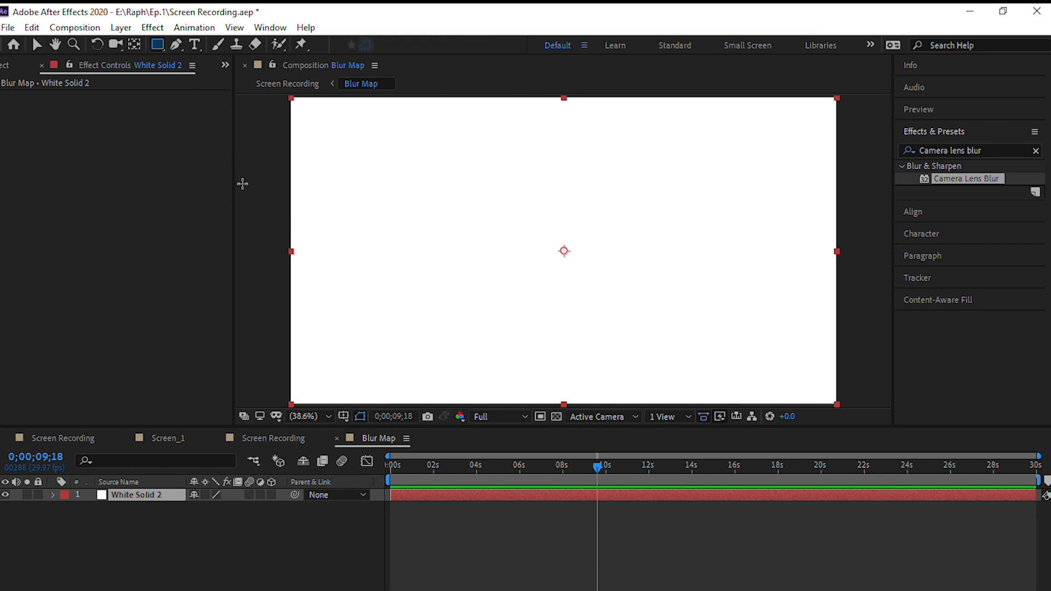
pyautogui.moveTo(257, 175); pyautogui.dragTo(385, 245)
pyautogui.moveTo(452, 259); pyautogui.dragTo(927, 317)
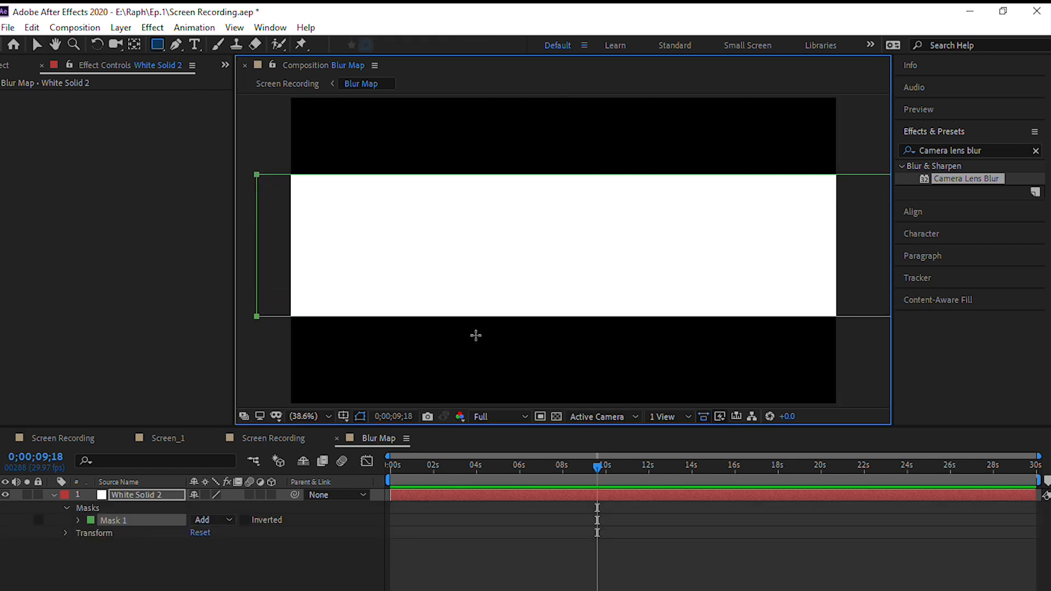
pyautogui.click(246, 523)
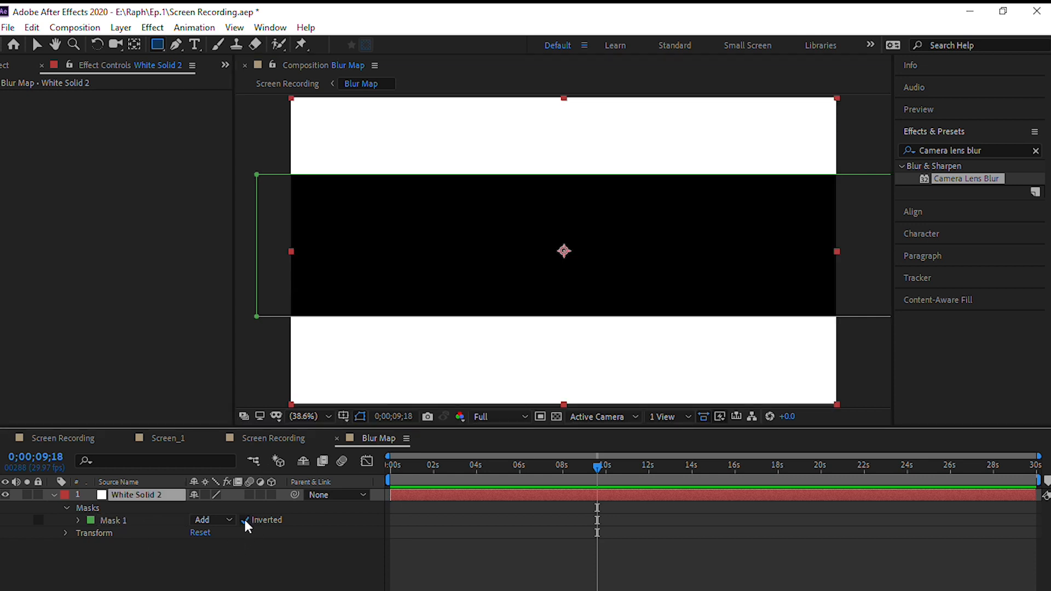
# - Set the white solid's mask feather to 220 pixels
pyautogui.click(80, 523)
pyautogui.click(209, 544)
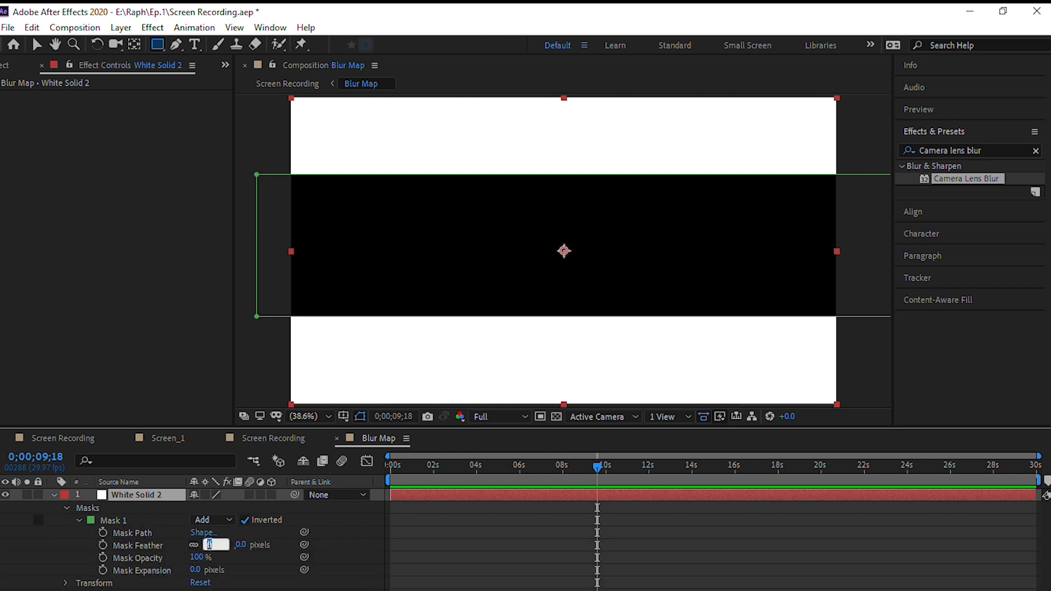
pyautogui.write('220')
pyautogui.press('Return')
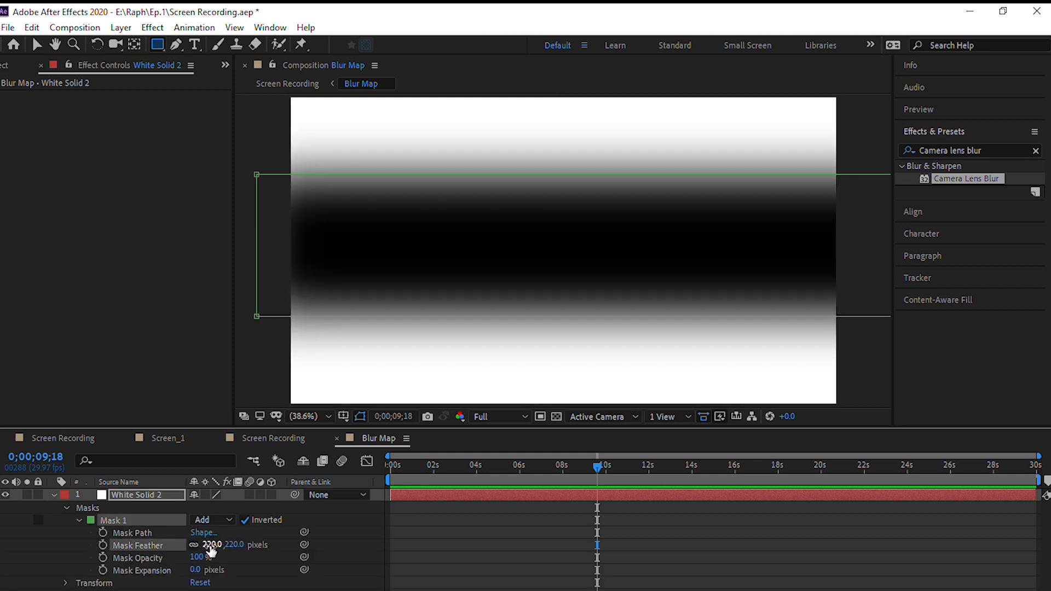
# - Hide the Blur Map layer in Screen Recording and set Camera Lens Blur to Repeat Edge Pixels with a blur radius of 30
pyautogui.click(284, 441)
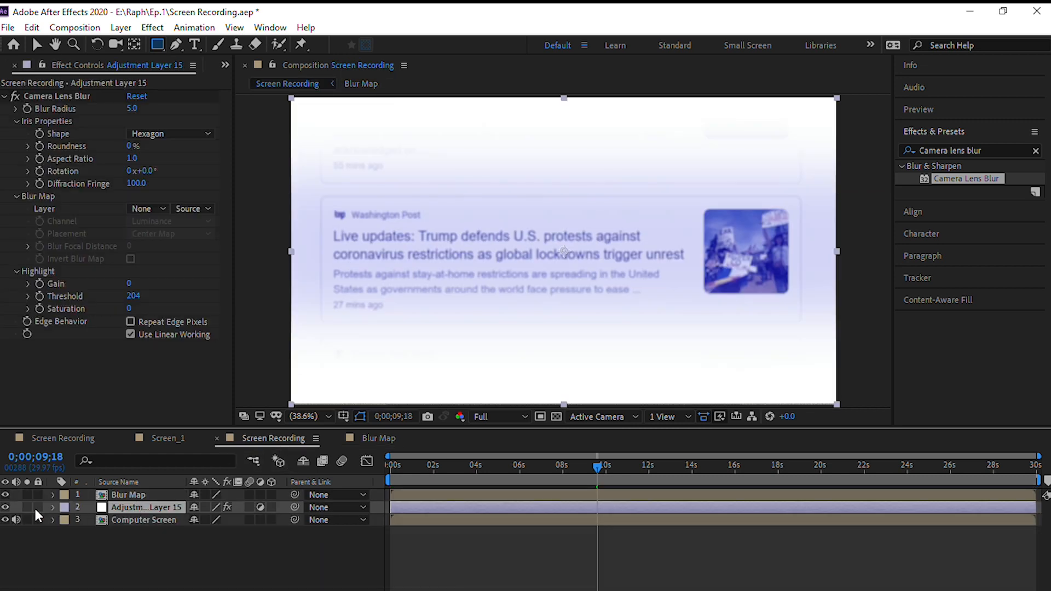
pyautogui.click(5, 493)
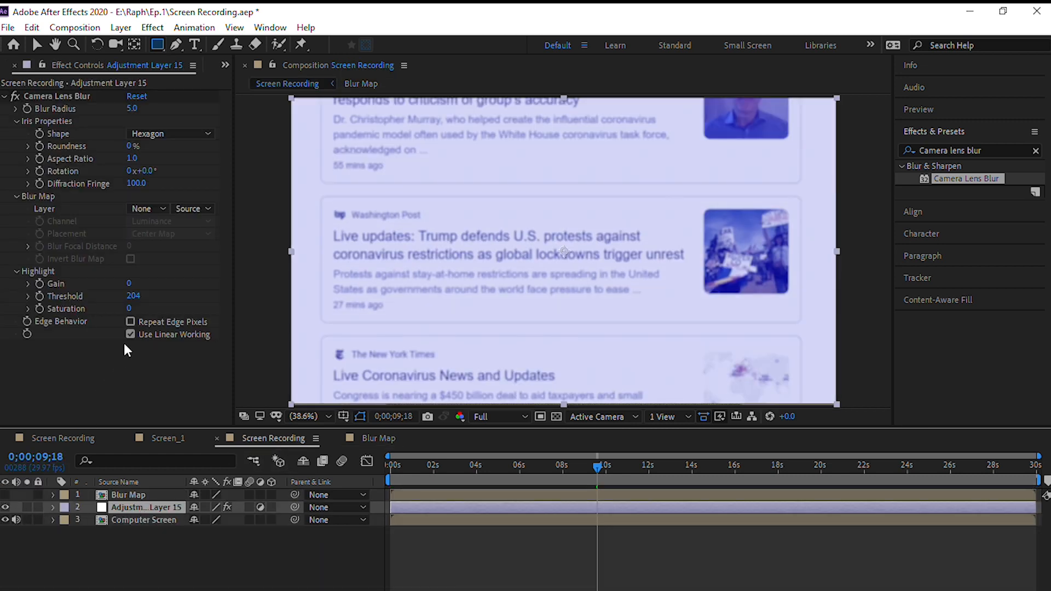
pyautogui.click(131, 322)
pyautogui.click(132, 108)
pyautogui.write('30')
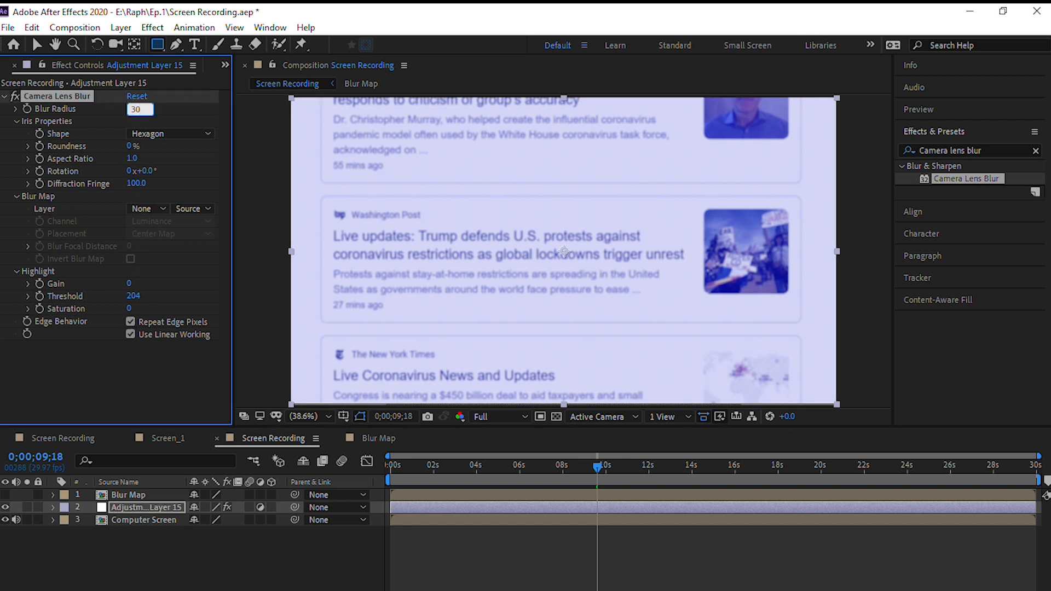
# - Set the Camera Lens Blur iris shape to Decagon and its diffraction fringe to 50
pyautogui.click(135, 134)
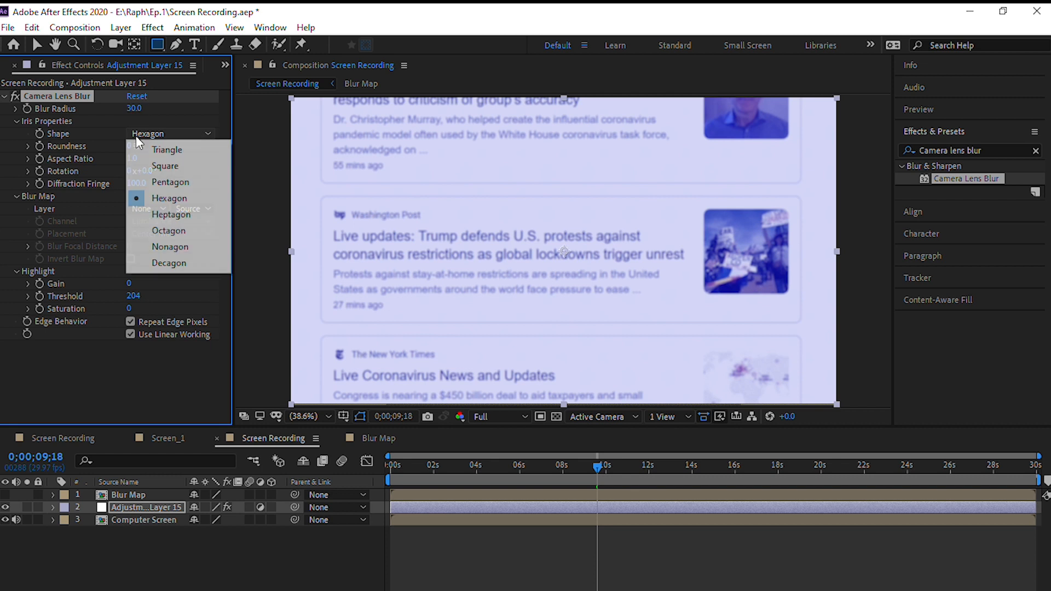
pyautogui.click(168, 264)
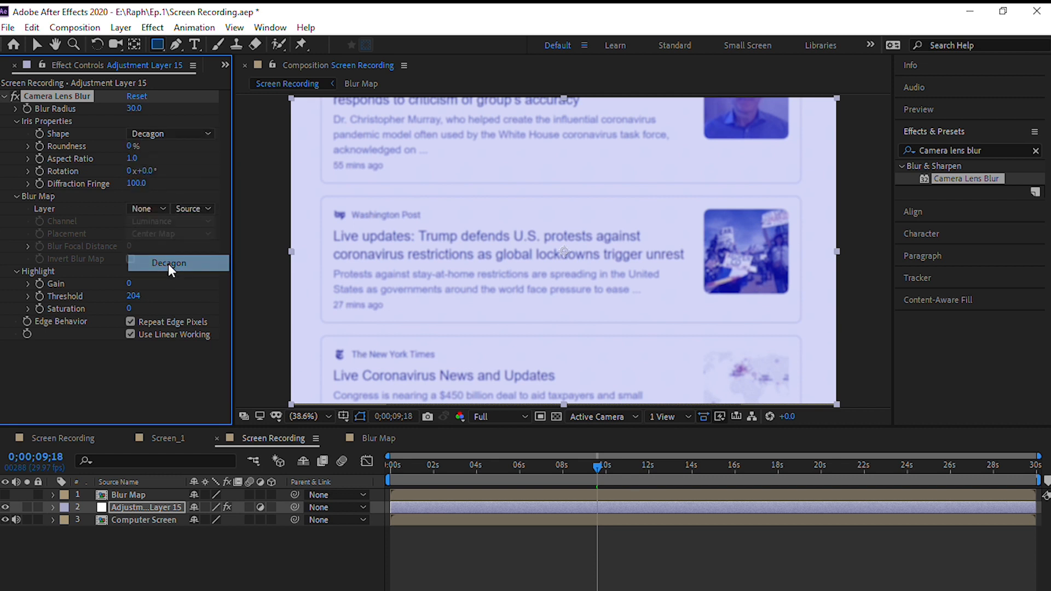
pyautogui.click(135, 183)
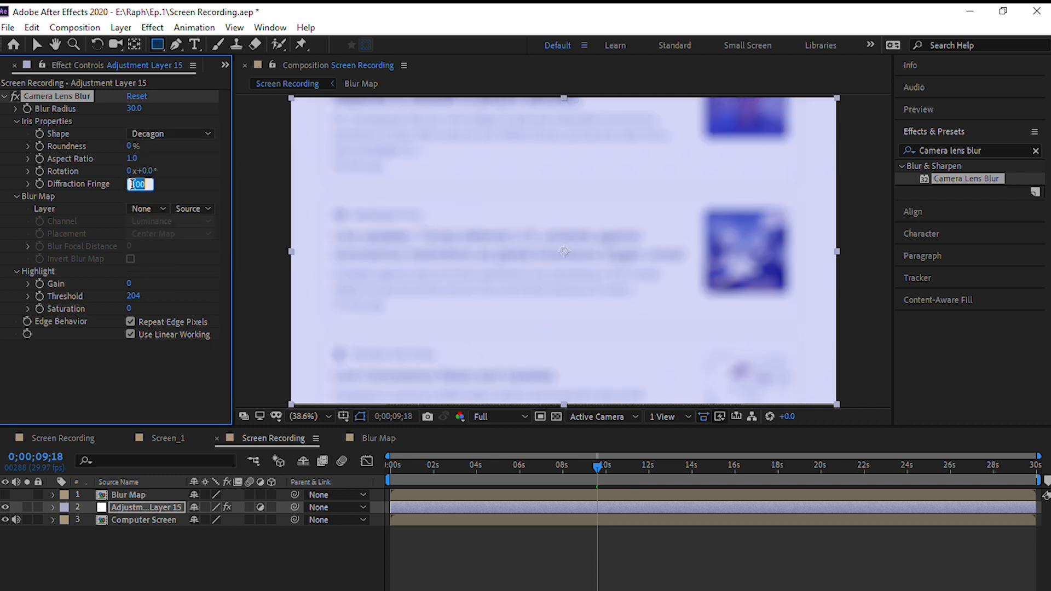
pyautogui.write('50')
pyautogui.press('Return')
# - Assign the Blur Map layer as the blur map source of Camera Lens Blur
pyautogui.click(134, 208)
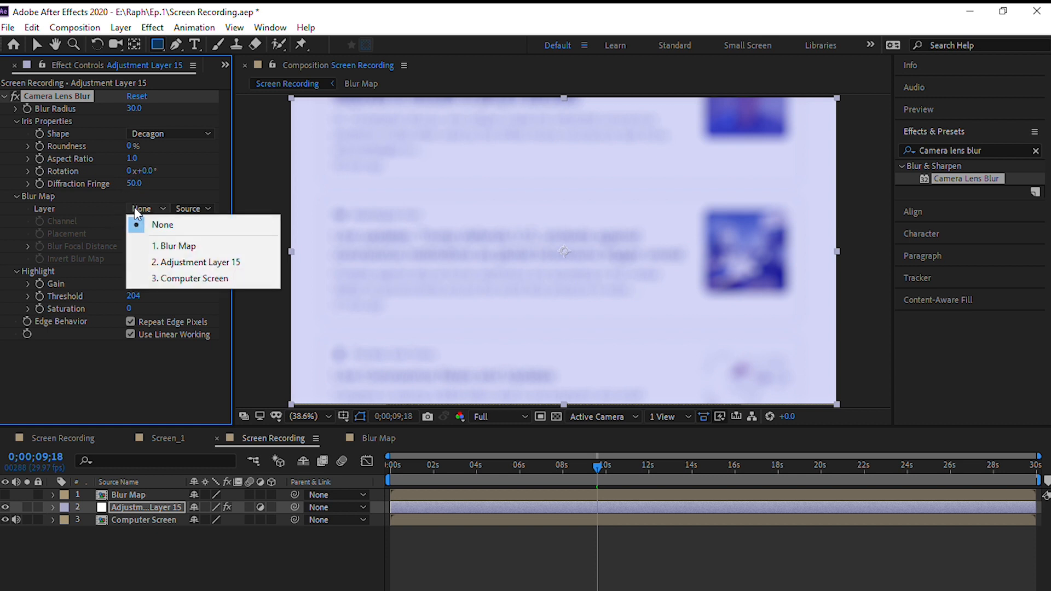
pyautogui.press('q')
pyautogui.click(144, 247)
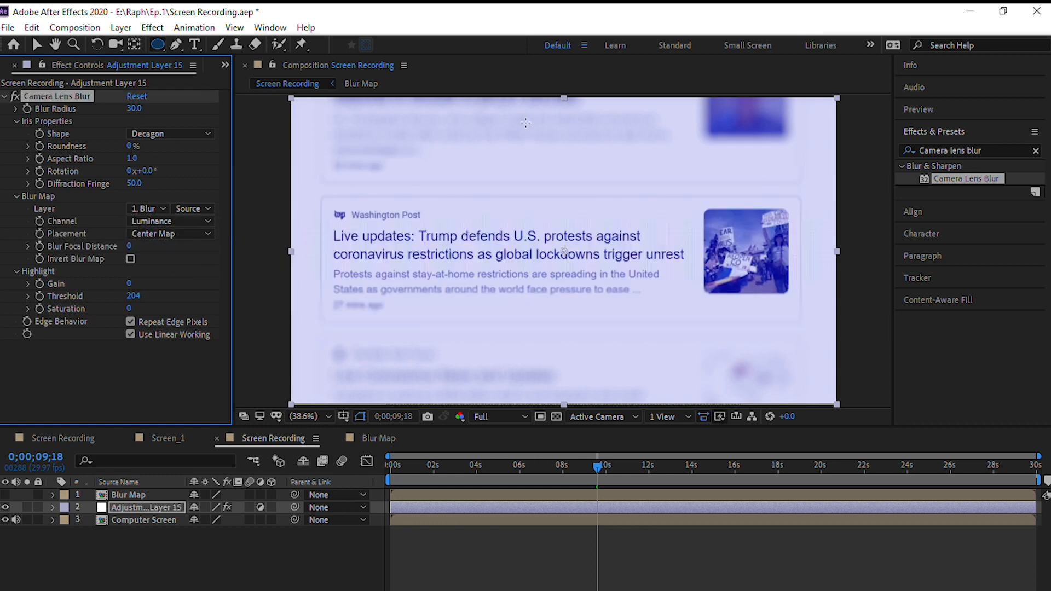
# - Create a black solid above the adjustment layer and give it an inverted elliptical mask filling the frame
pyautogui.rightClick(180, 561)
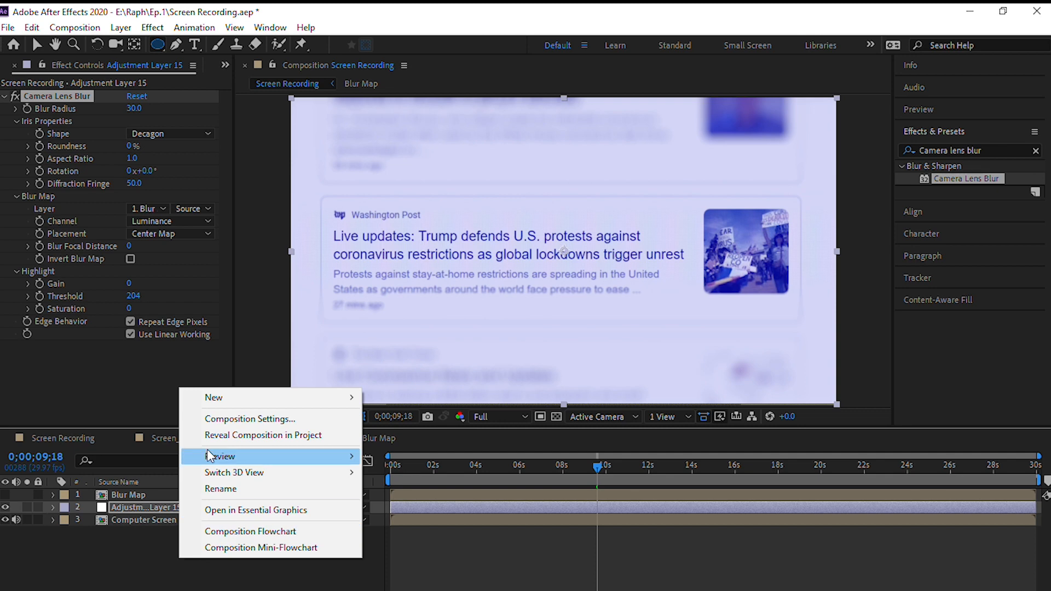
pyautogui.moveTo(276, 401)
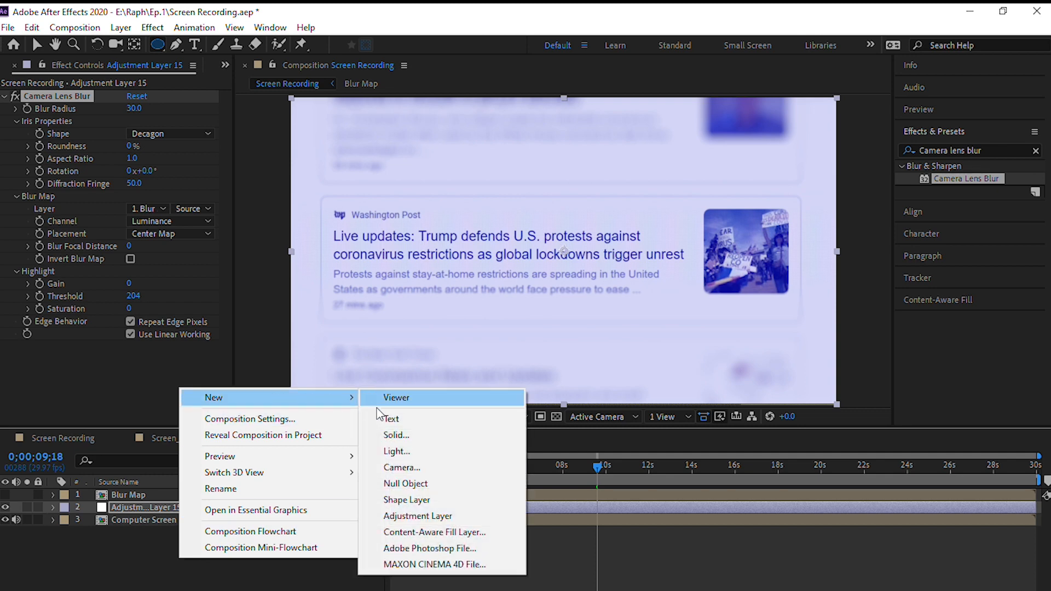
pyautogui.click(416, 434)
pyautogui.click(578, 457)
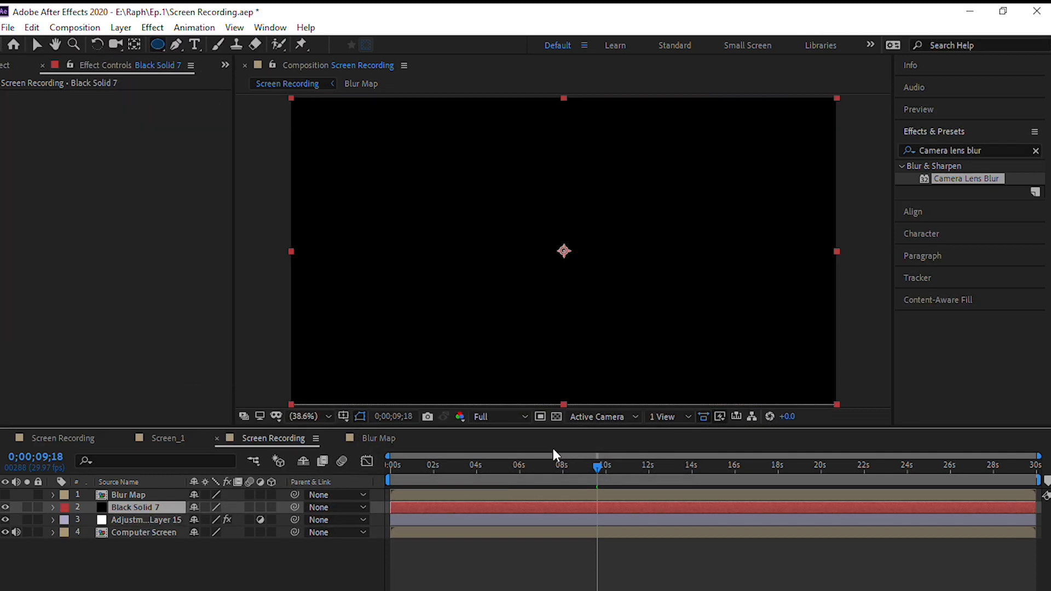
pyautogui.doubleClick(156, 45)
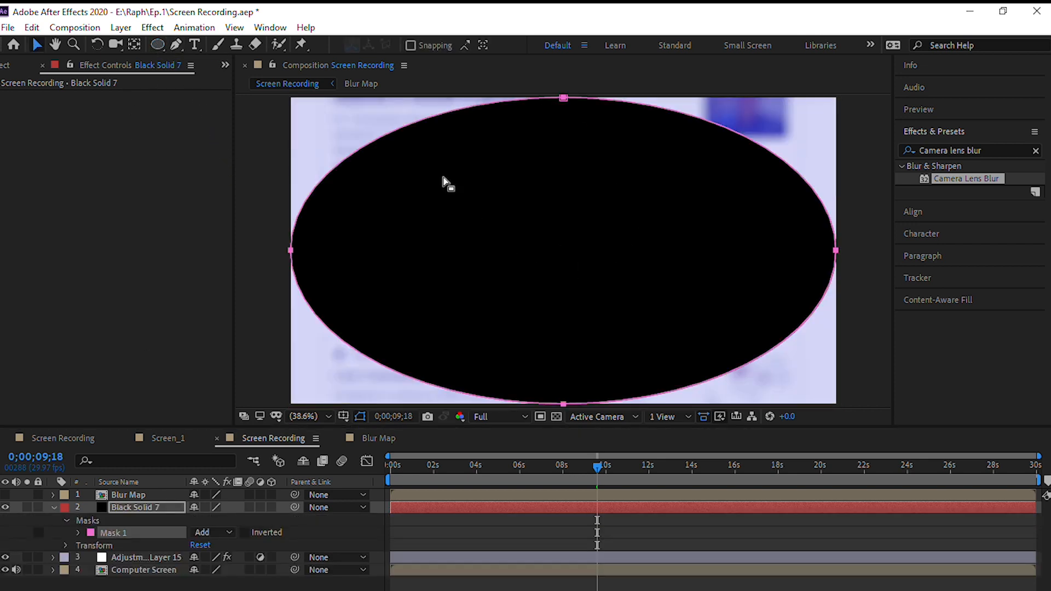
pyautogui.click(243, 532)
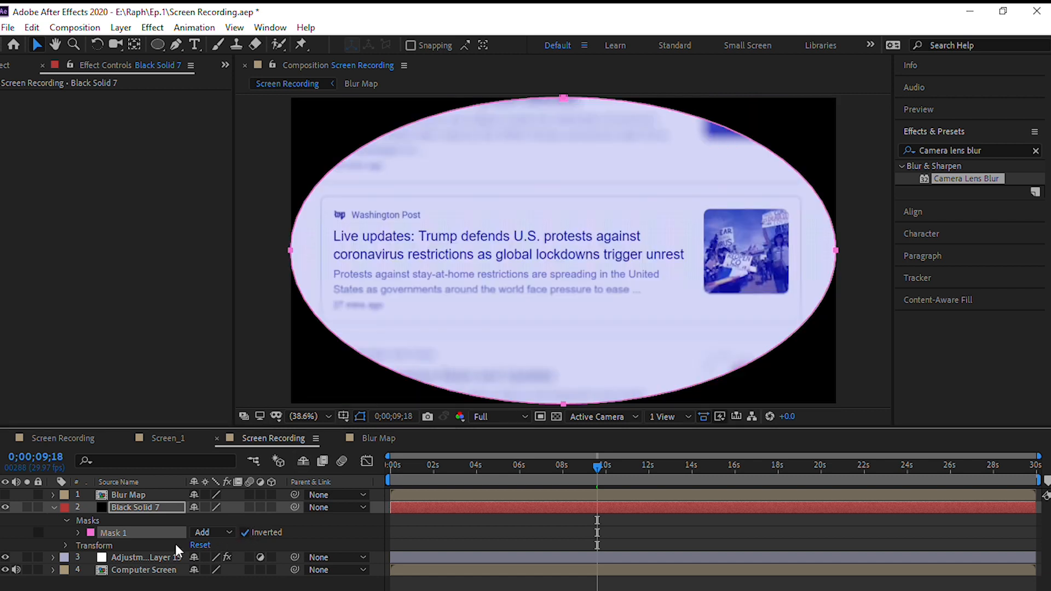
# - Set the black solid's mask feather to 360 pixels and its mask opacity to 45%
pyautogui.click(78, 532)
pyautogui.click(209, 557)
pyautogui.write('360')
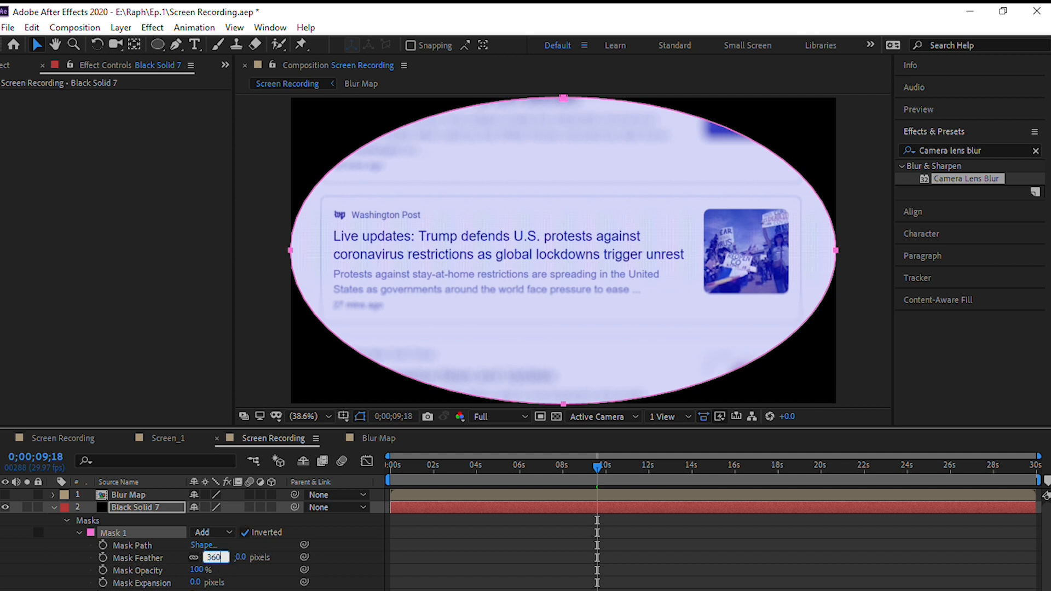
pyautogui.press('Return')
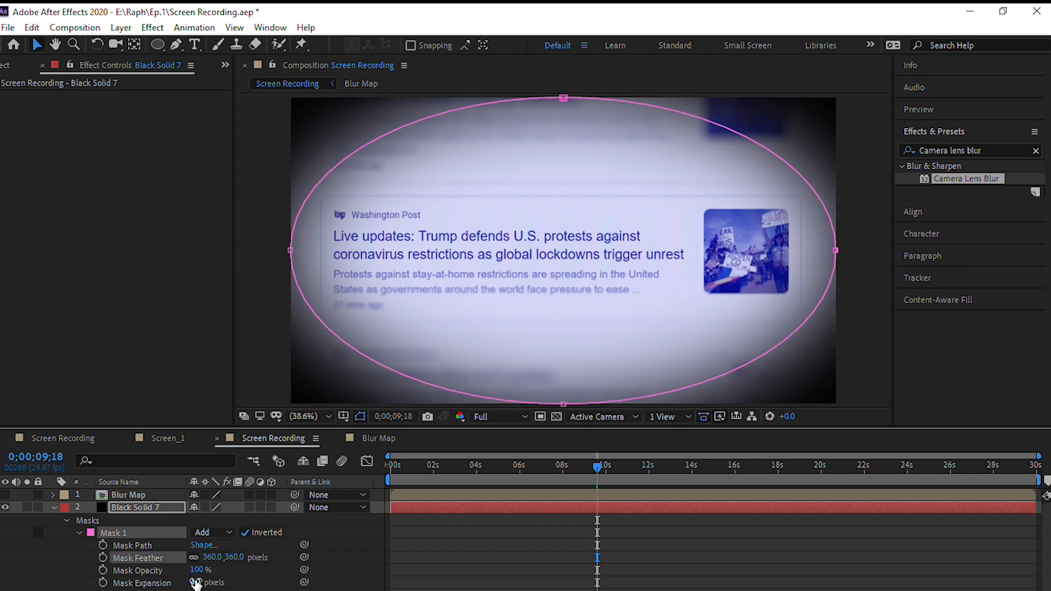
pyautogui.click(196, 569)
pyautogui.write('45')
pyautogui.press('Return')
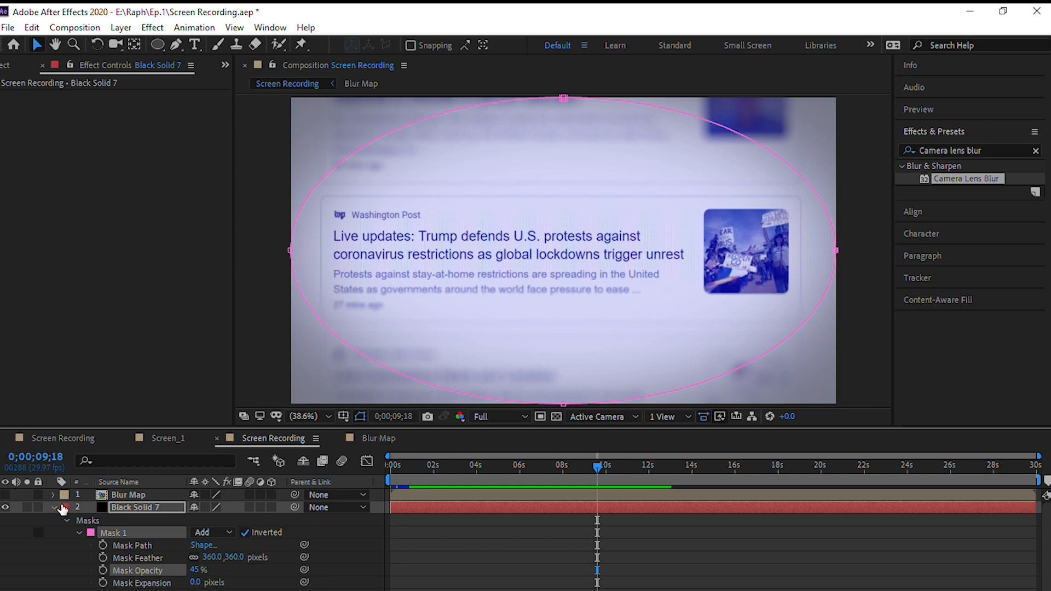
# - Collapse the black solid's properties and scrub the timeline from 0;00;09;18 to check the vignette and blur
pyautogui.click(54, 507)
pyautogui.click(109, 556)
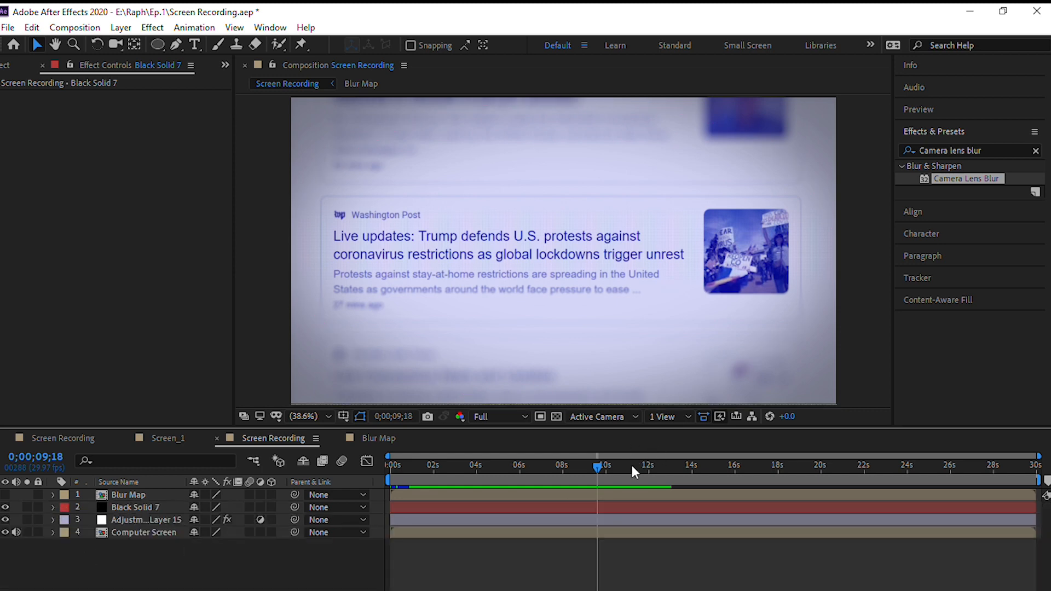
pyautogui.moveTo(596, 471); pyautogui.dragTo(600, 470)
pyautogui.moveTo(617, 467); pyautogui.dragTo(639, 461)
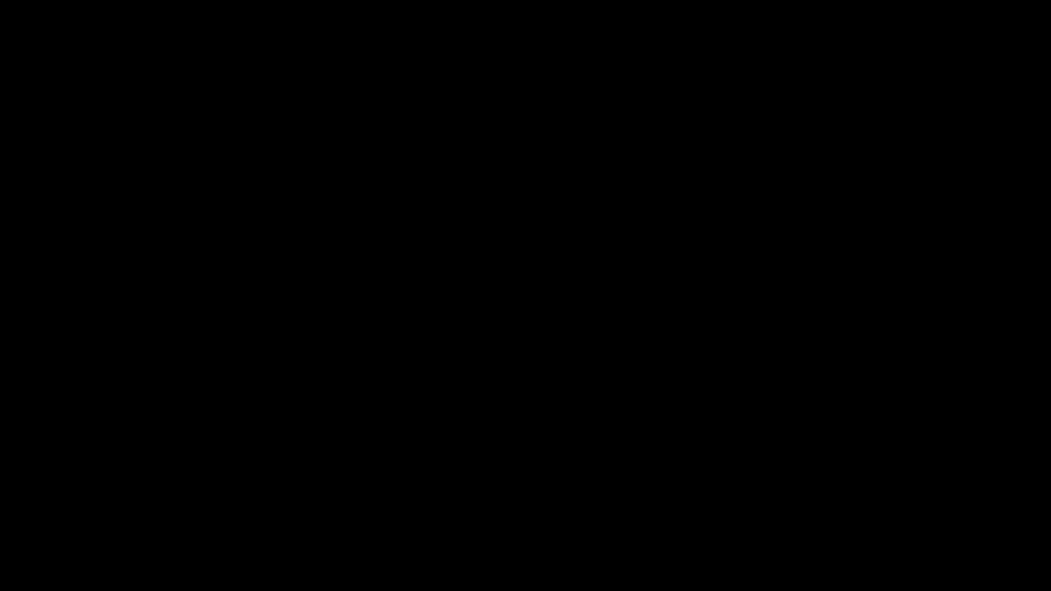